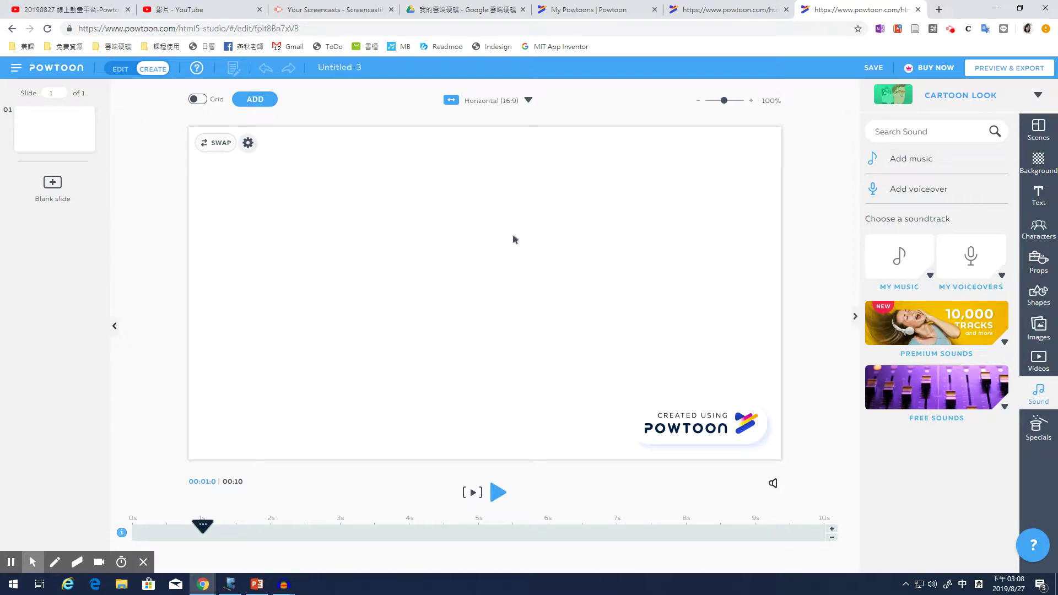
Add the uploaded voiceover 第一段.mp3 to the current slide only
left_click(972, 255)
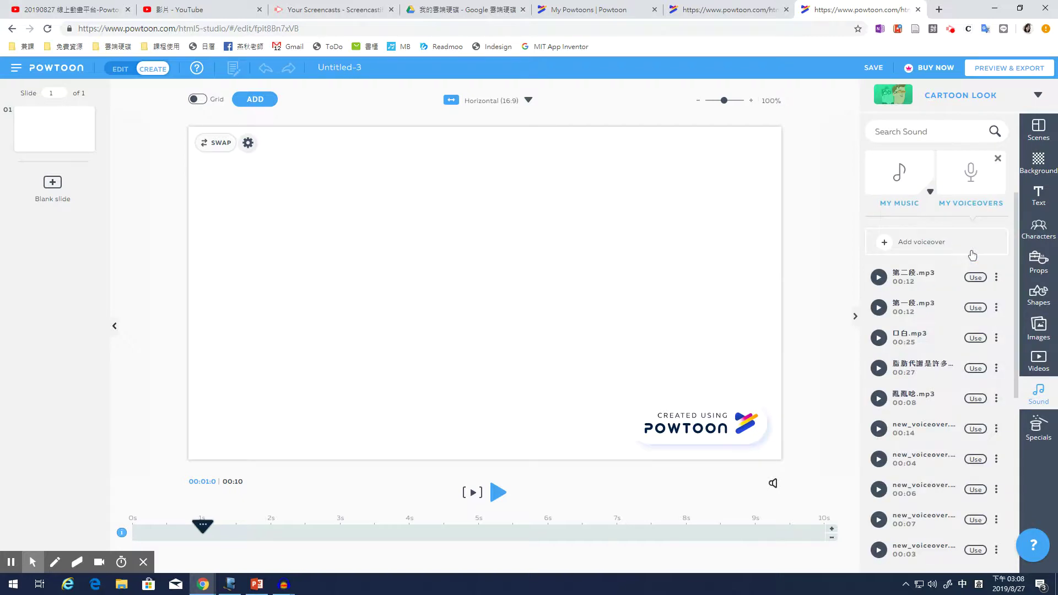
left_click(976, 308)
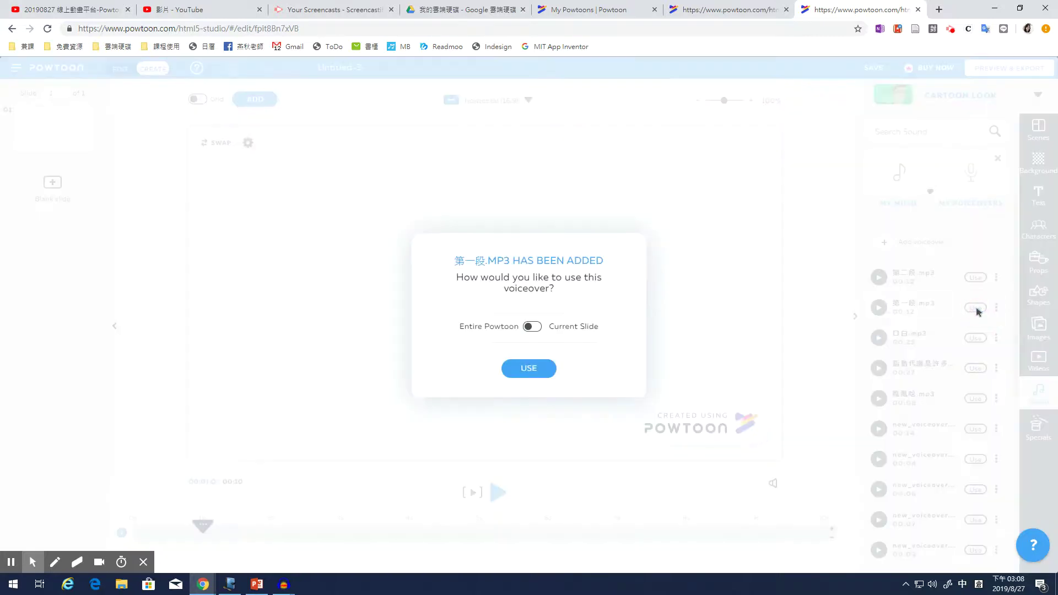
left_click(534, 327)
left_click(543, 370)
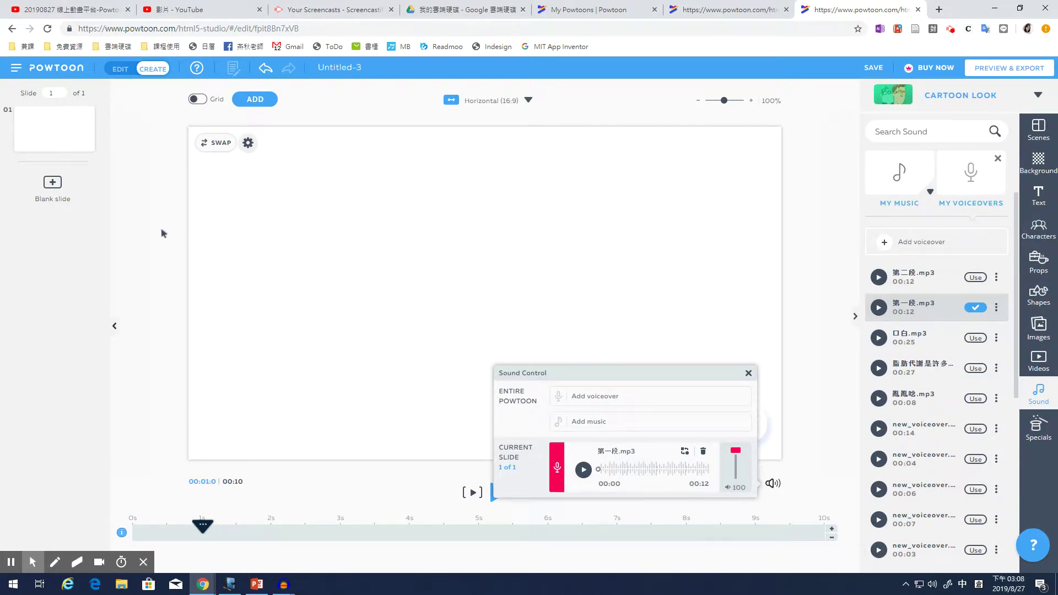
Add a second blank slide and apply the voiceover 第二段.mp3 to that slide only
left_click(55, 198)
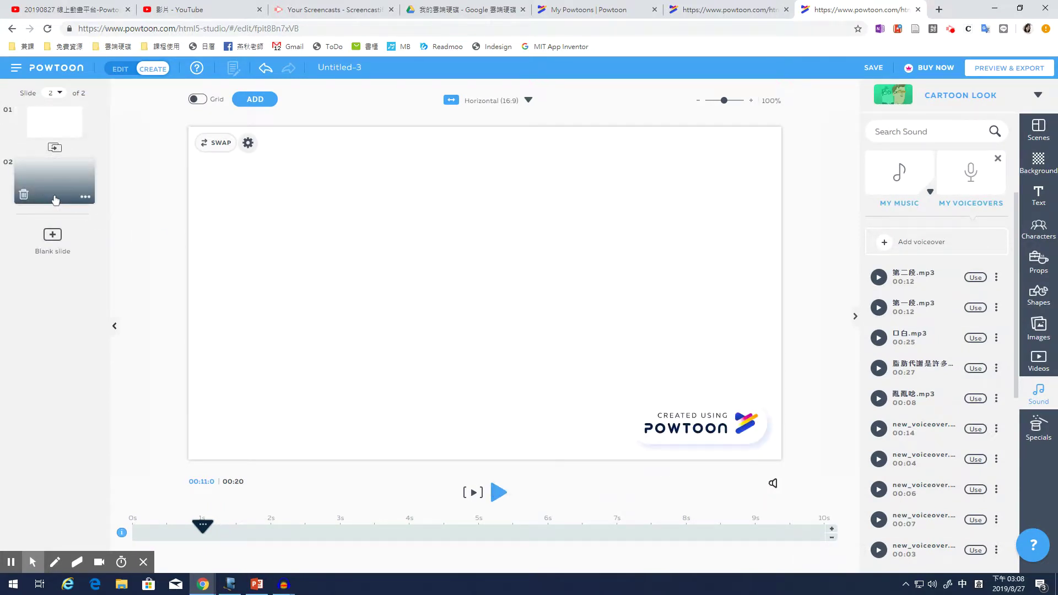
left_click(978, 278)
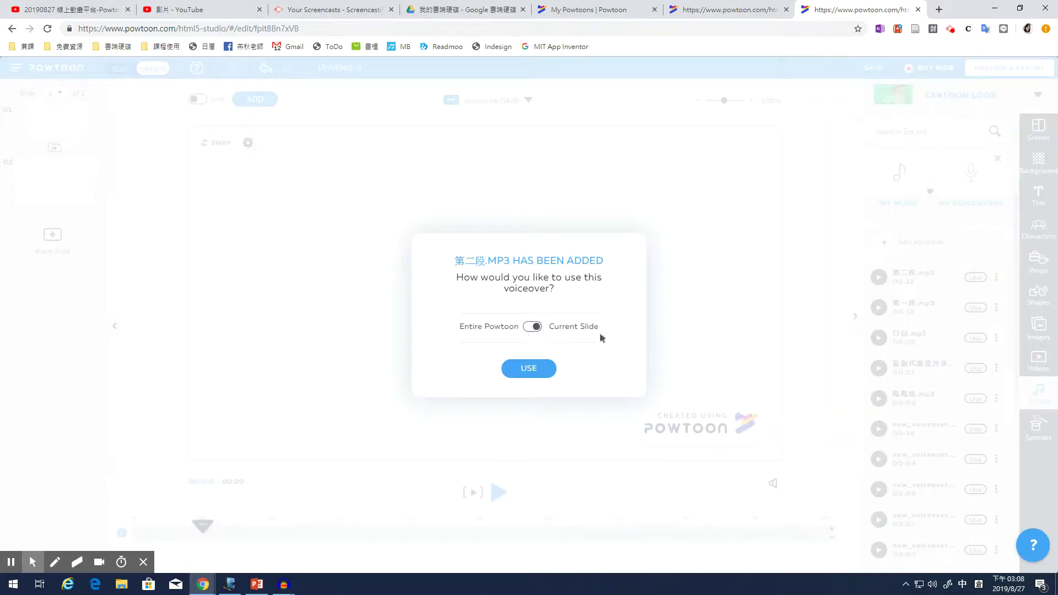
left_click(532, 368)
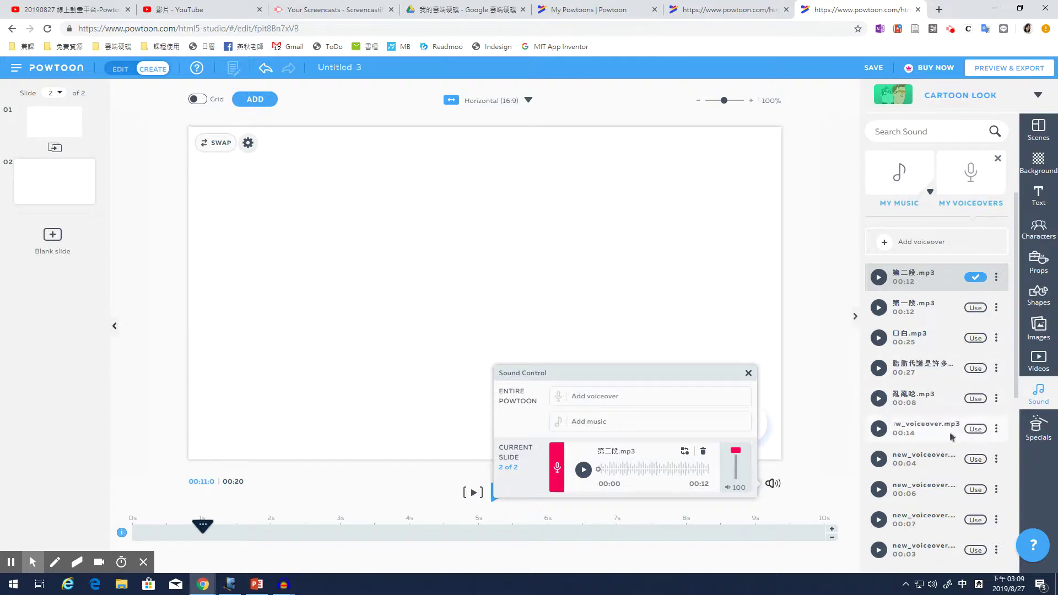
Add Straight_Weather.mp3 as background music for the entire Powtoon and lower its volume to 10
left_click(900, 172)
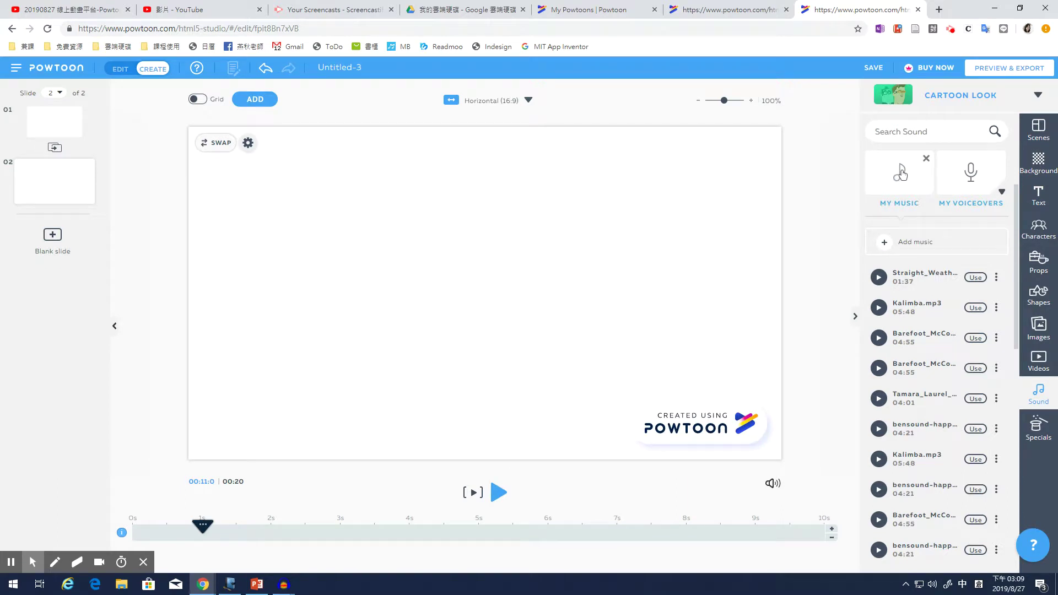
left_click(977, 279)
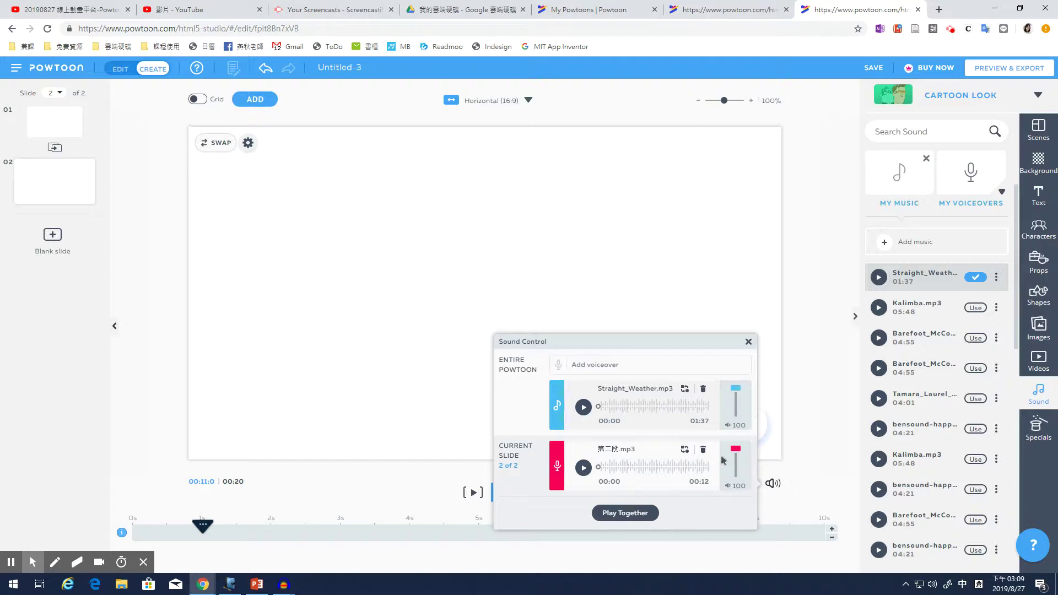
mouse_move(739, 397)
left_mouse_down()
mouse_move(750, 424)
mouse_move(744, 416)
left_mouse_up()
Preview slide 1's voiceover together with the background music, then stop playback and close the sound controls
left_click(22, 117)
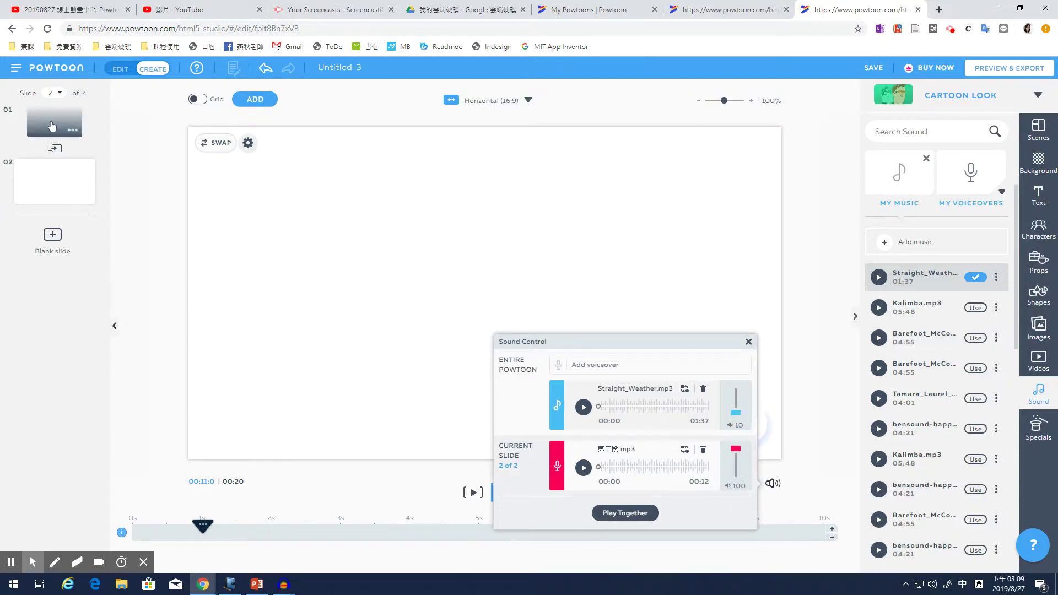
left_click(772, 484)
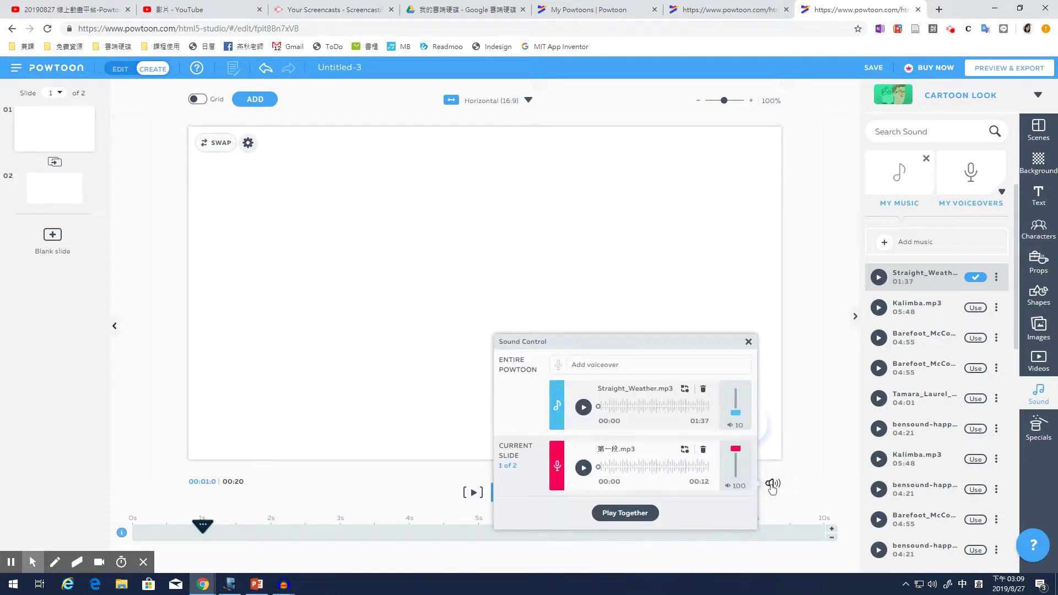
left_click(647, 519)
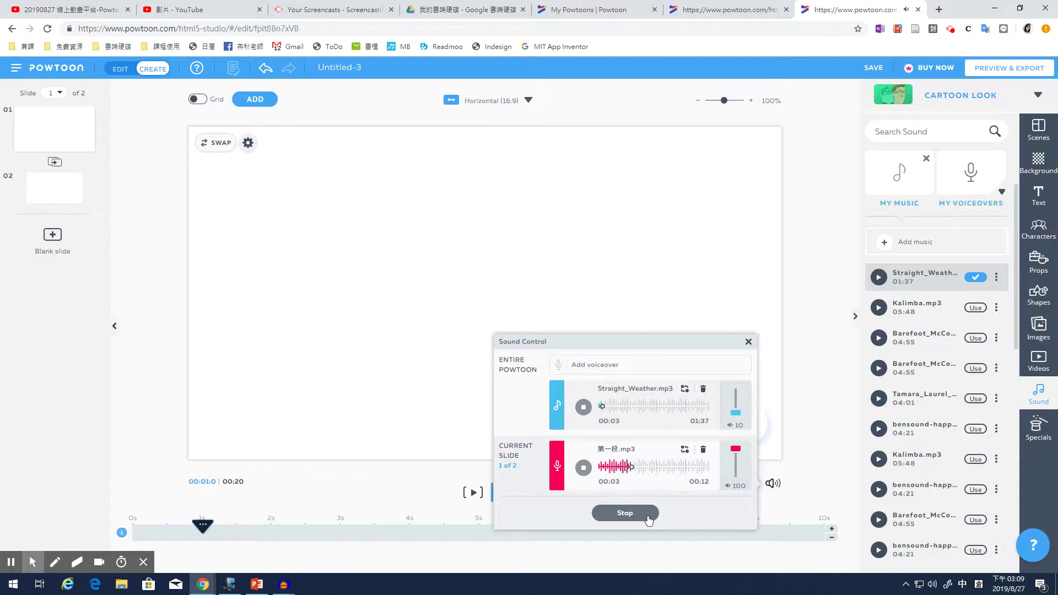
left_click(648, 518)
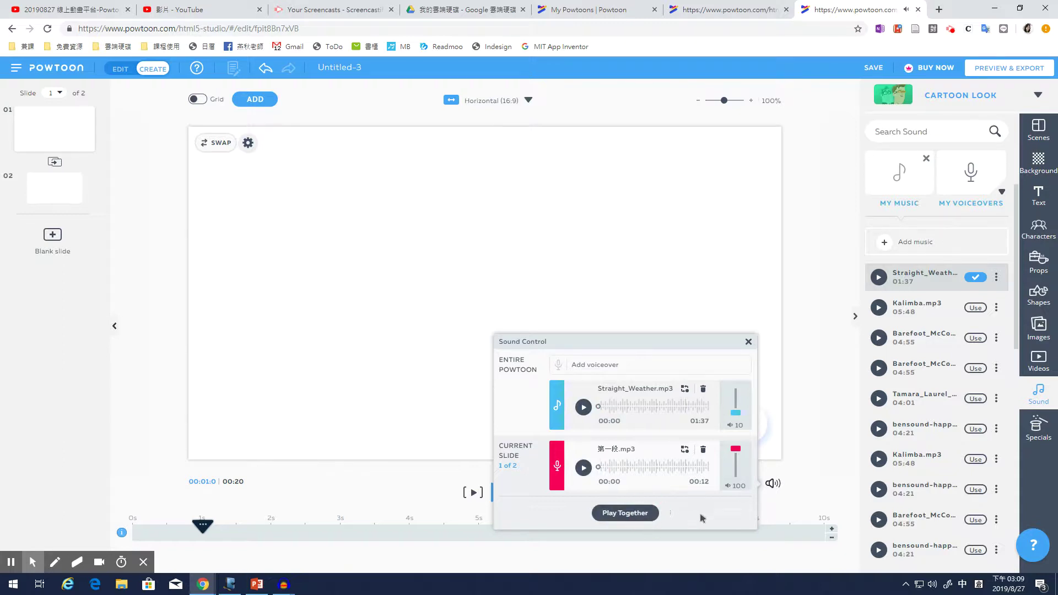
left_click(802, 435)
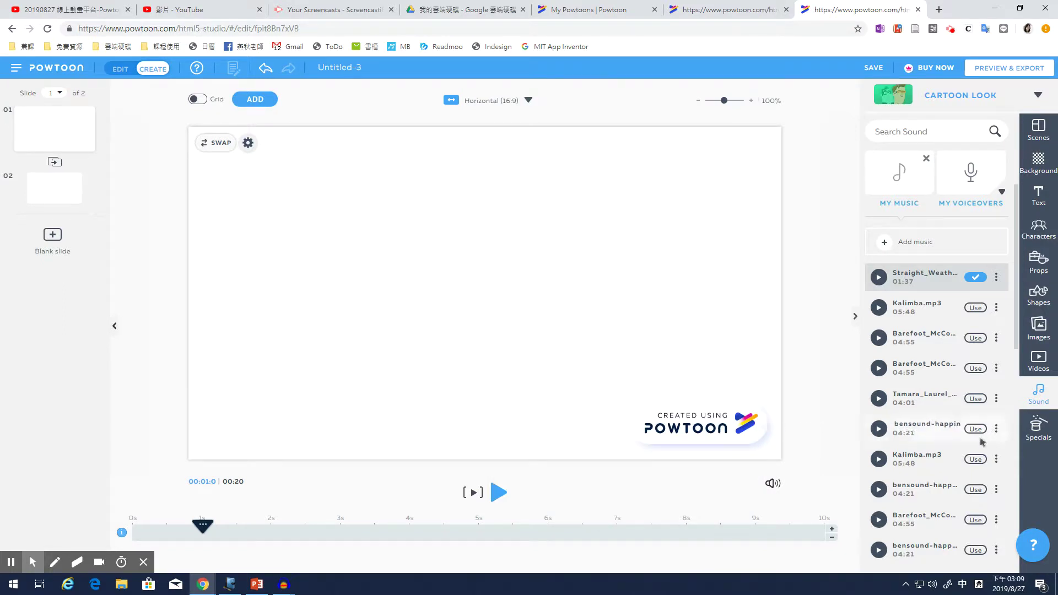
Check the length of slide 1's voiceover and extend the slide by 2 seconds to match it
left_click(58, 146)
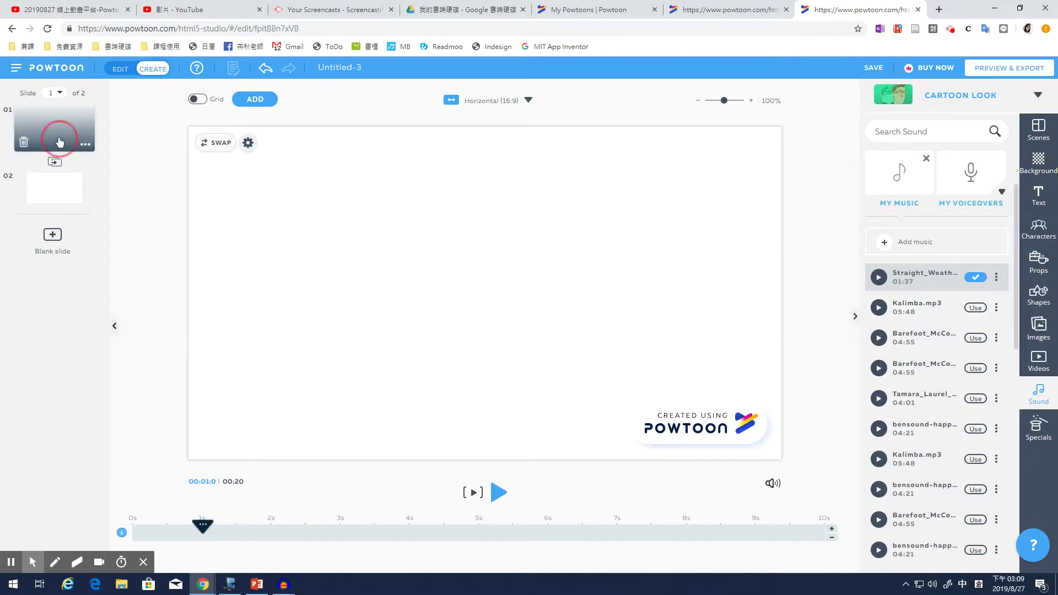
left_click(771, 485)
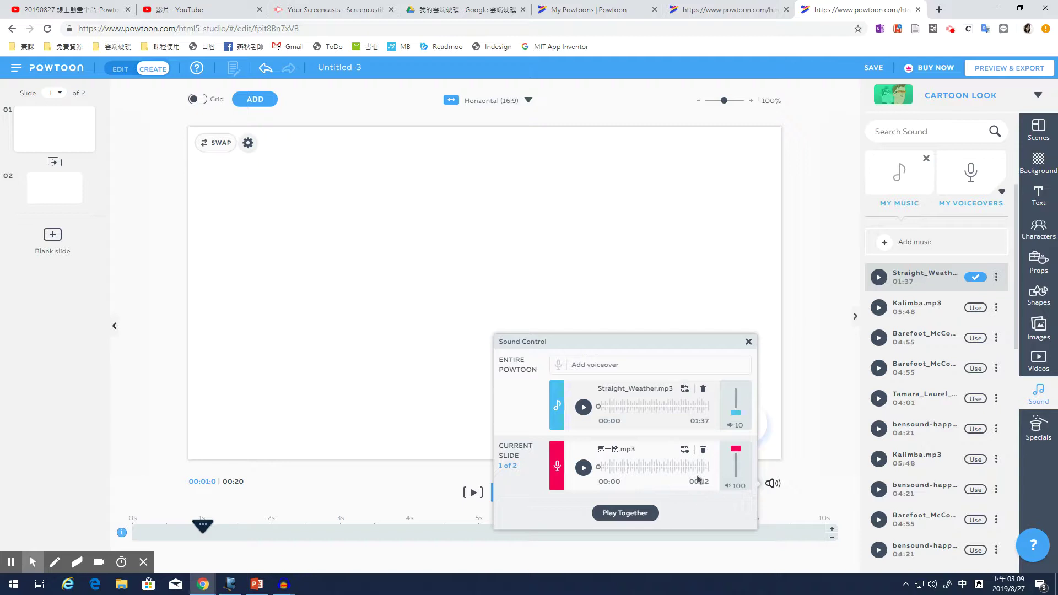
left_click(960, 201)
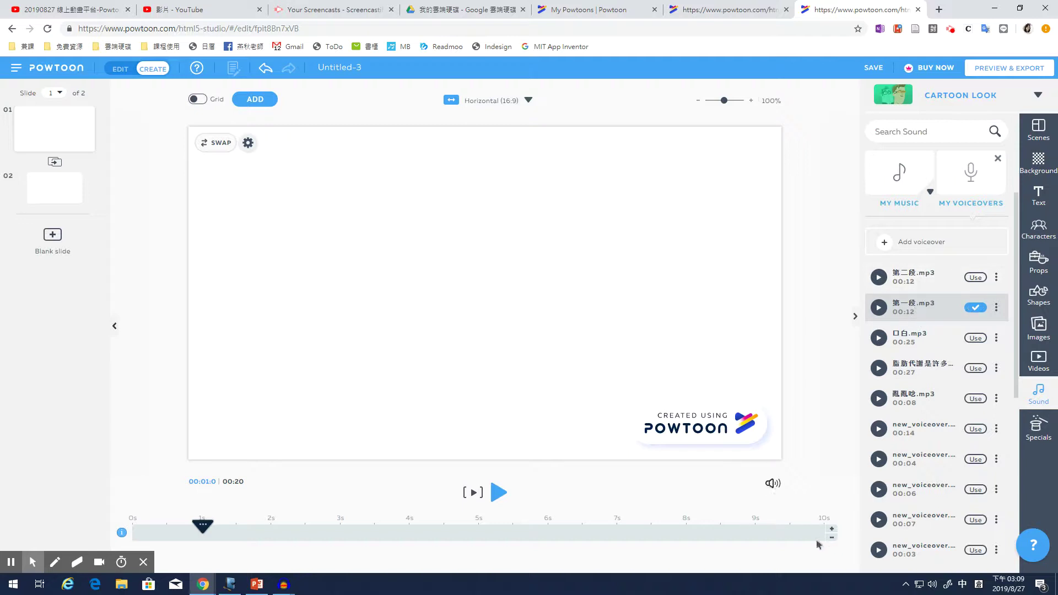
left_click(773, 483)
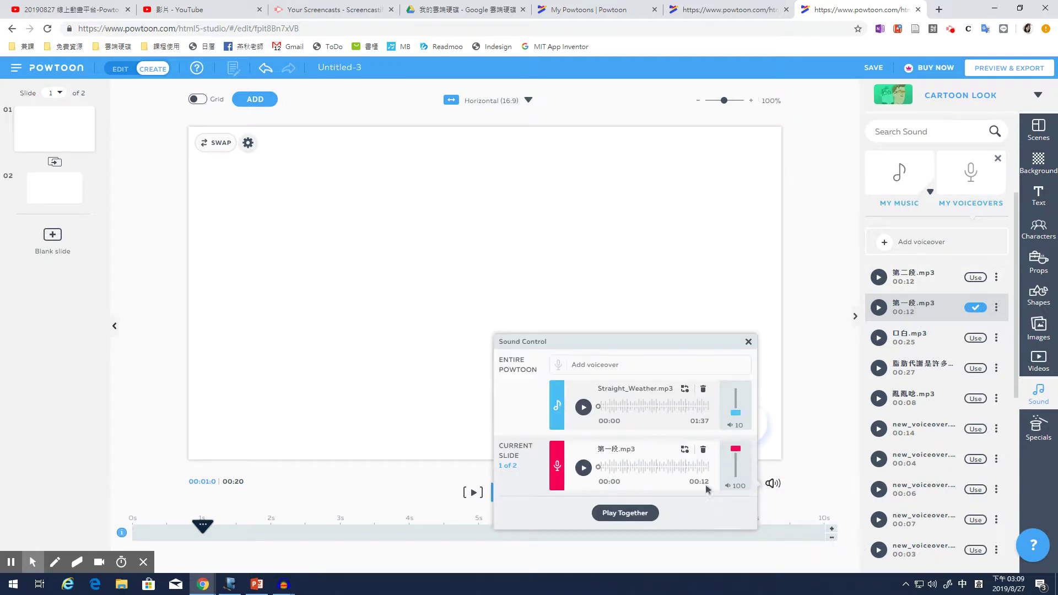
left_click(748, 342)
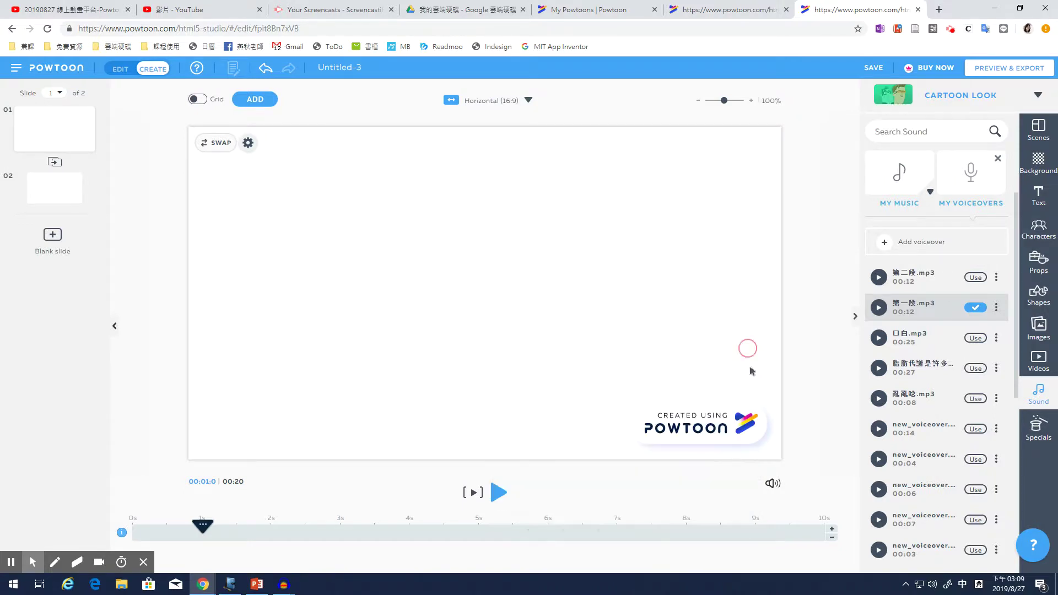
left_click(833, 529)
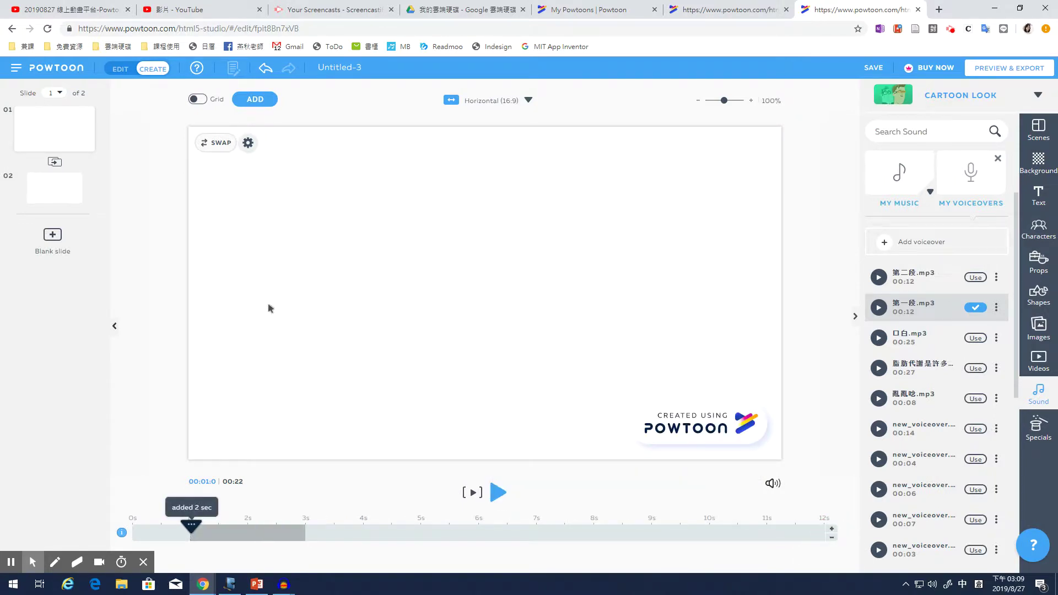
Check slide 2's voiceover length and add 2 seconds to the slide's duration
left_click(68, 193)
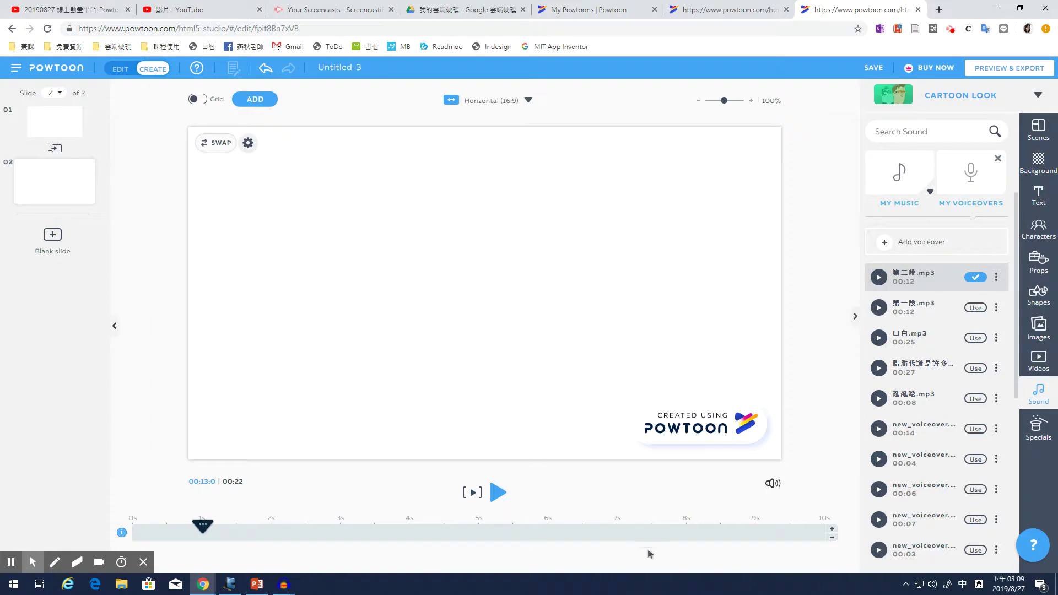
left_click(773, 484)
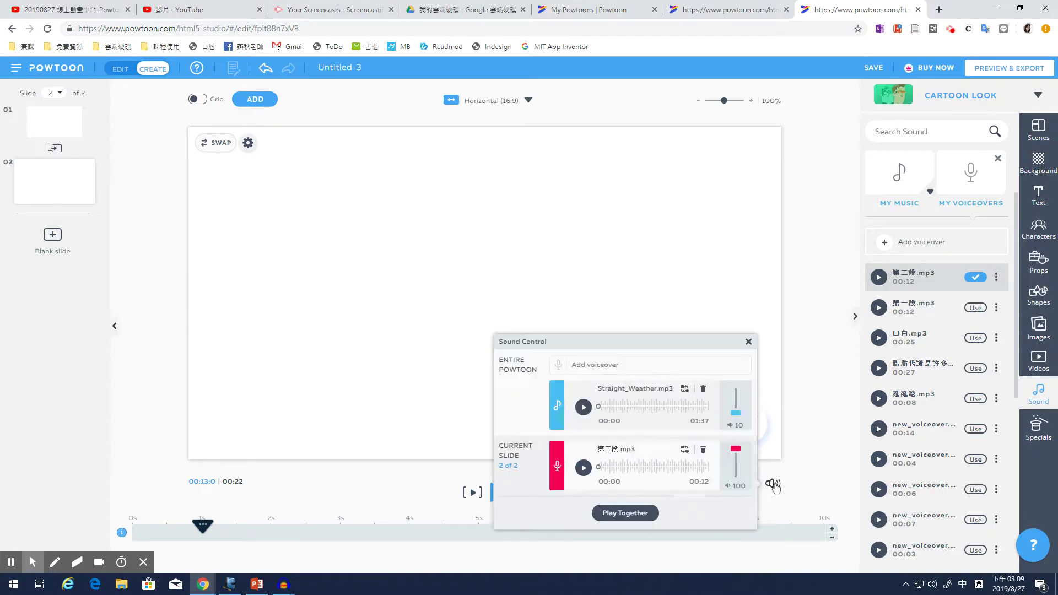
left_click(810, 502)
left_click(831, 529)
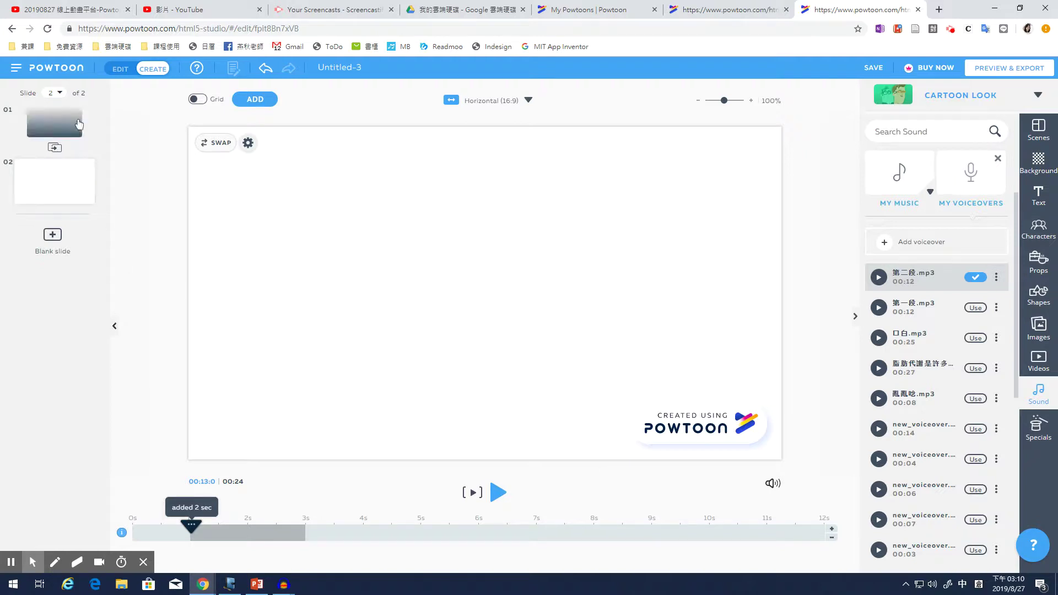
Play the Powtoon from 0 seconds on slide 1 through into slide 2, then pause it
mouse_move(66, 178)
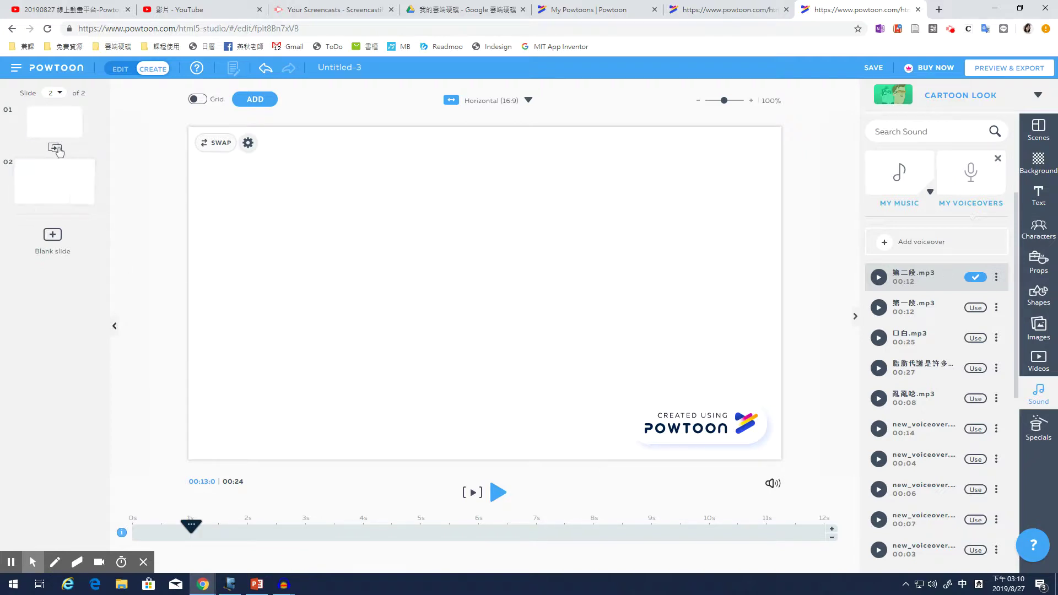
left_click(53, 111)
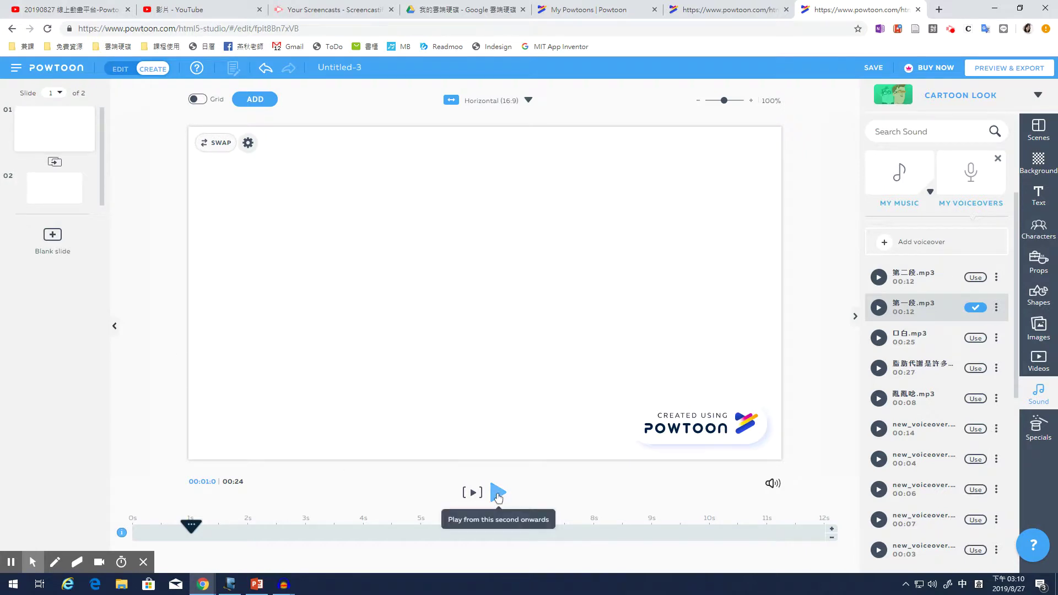
left_click_drag(199, 526, 103, 524)
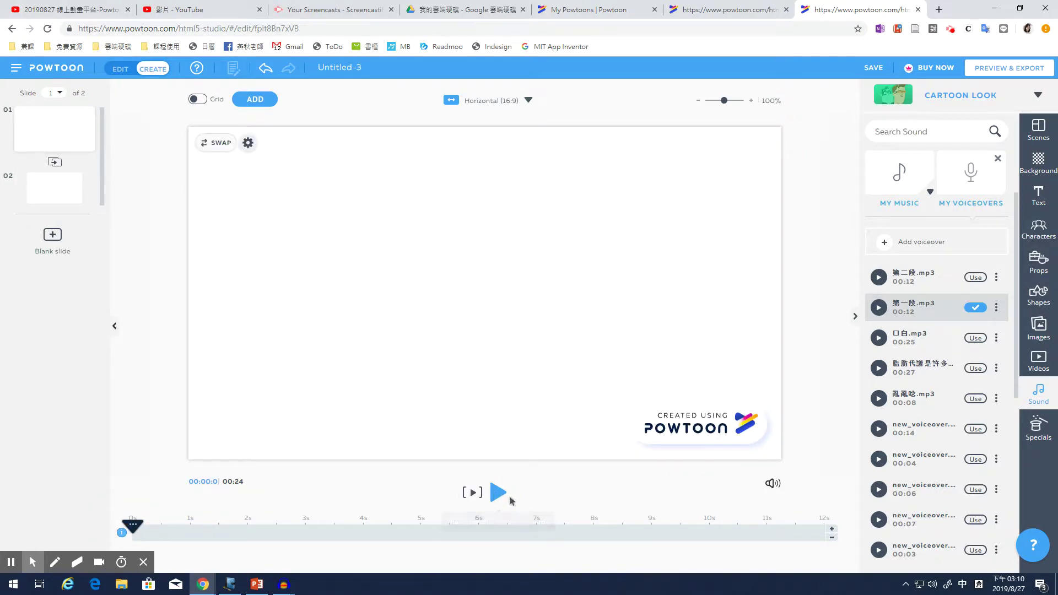
left_click(499, 492)
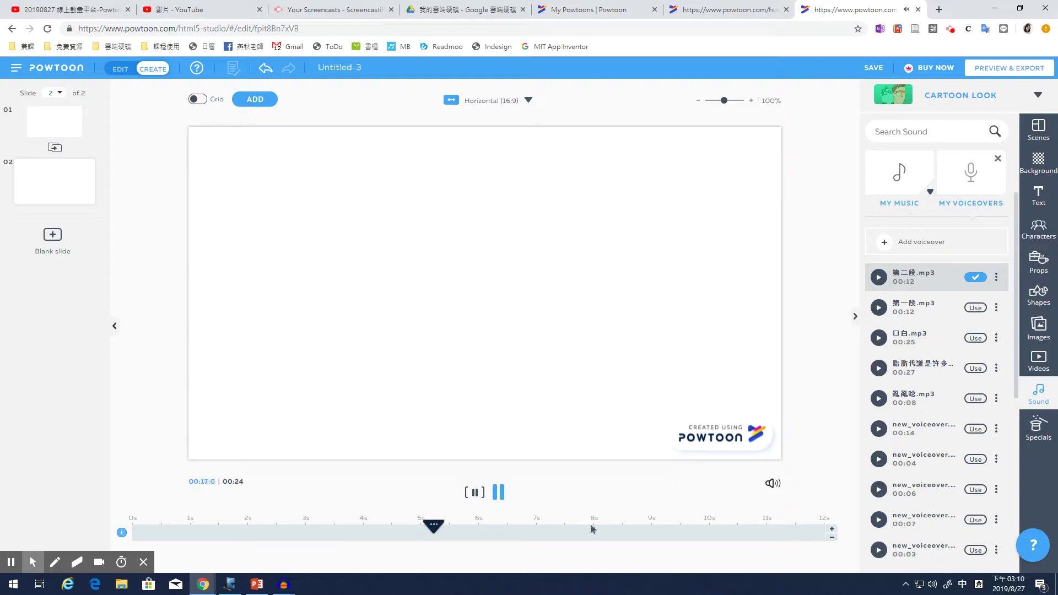
left_click(498, 492)
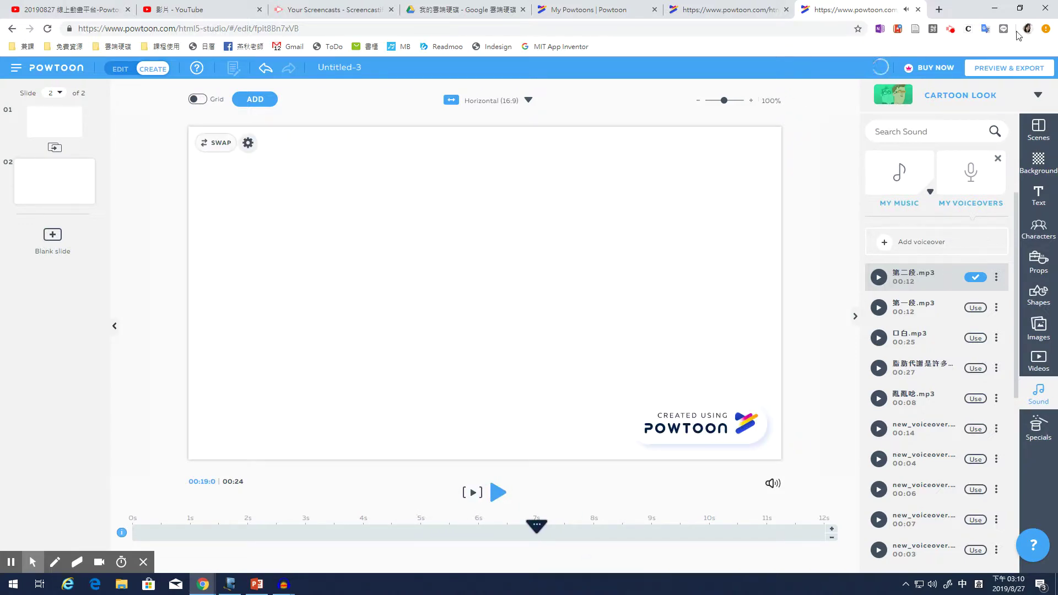
Switch to Audacity and listen to the original narration from about 10.4 seconds, then stop playback
left_click(994, 8)
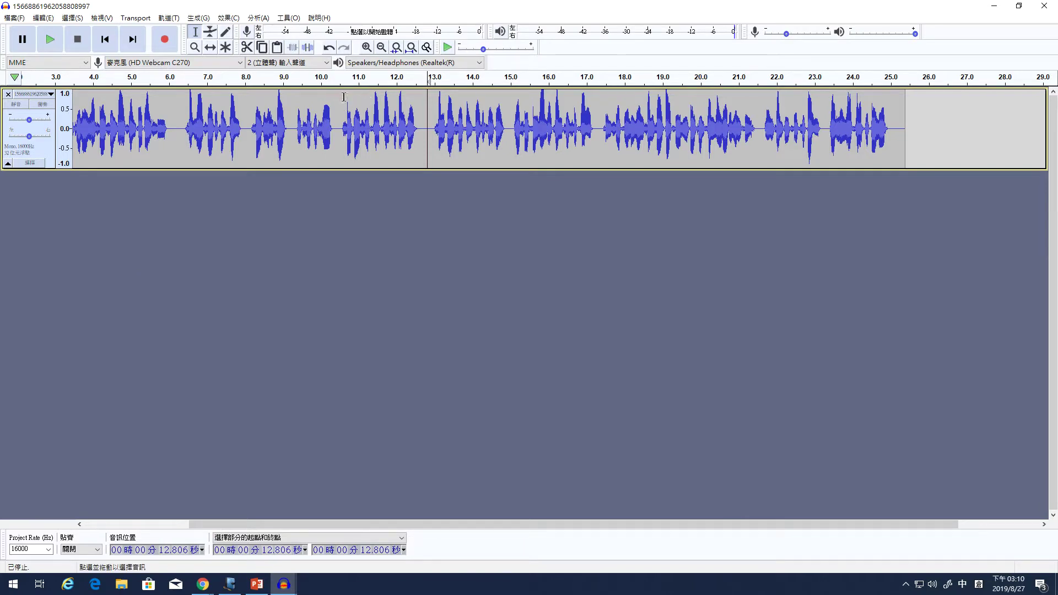
left_click(336, 125)
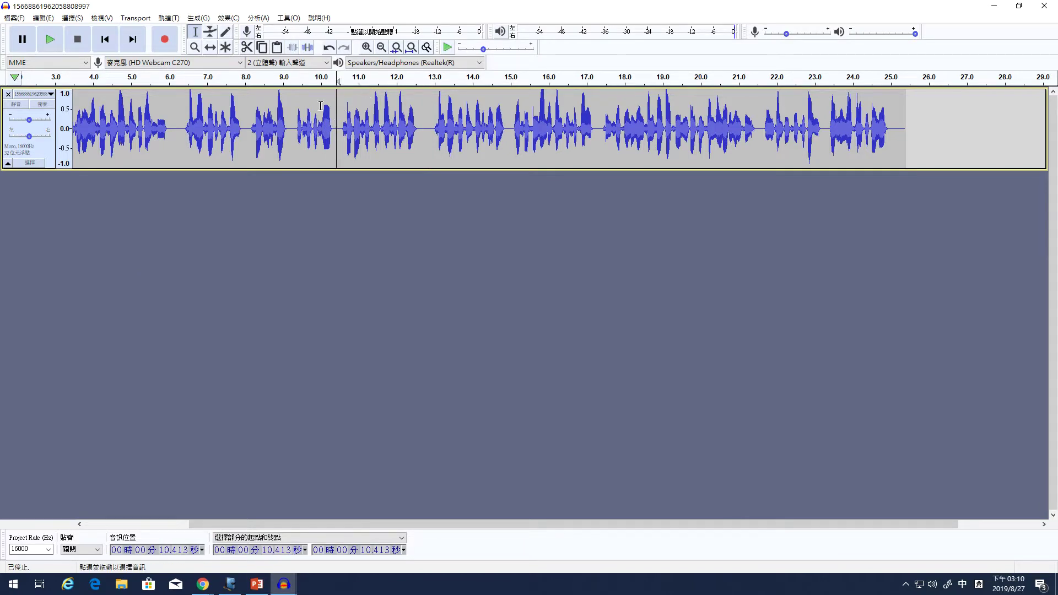
left_click(447, 47)
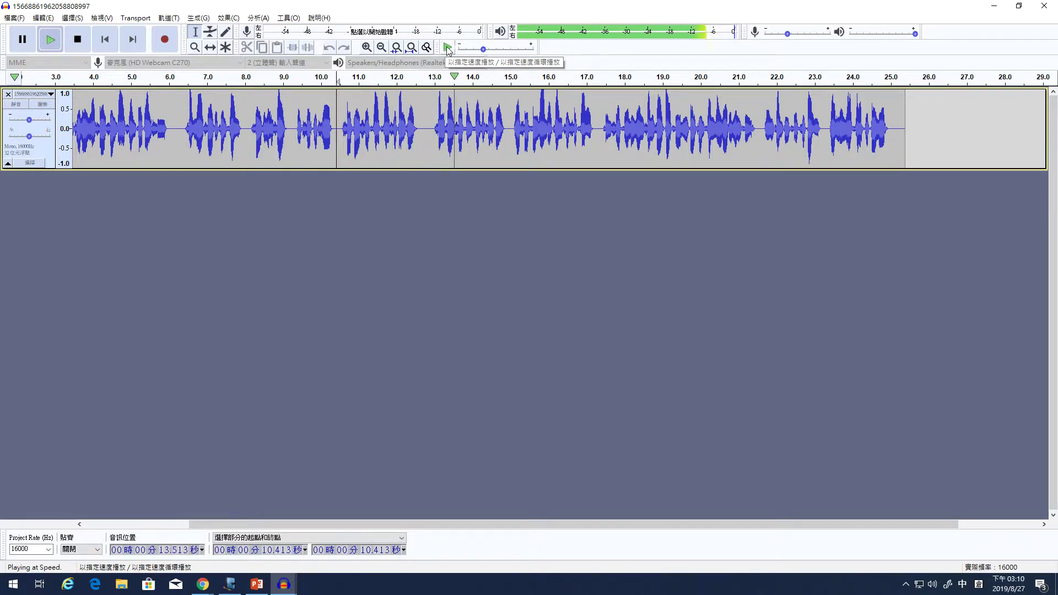
key("space")
key("space")
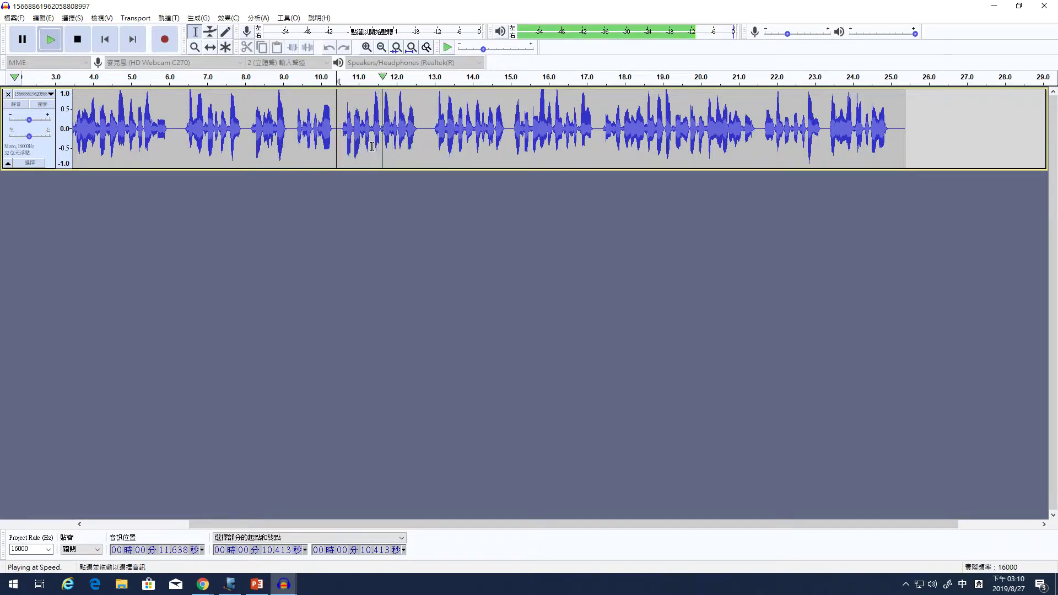
left_click(78, 39)
Return to the Powtoon project in Chrome and select slide 1
left_click(994, 6)
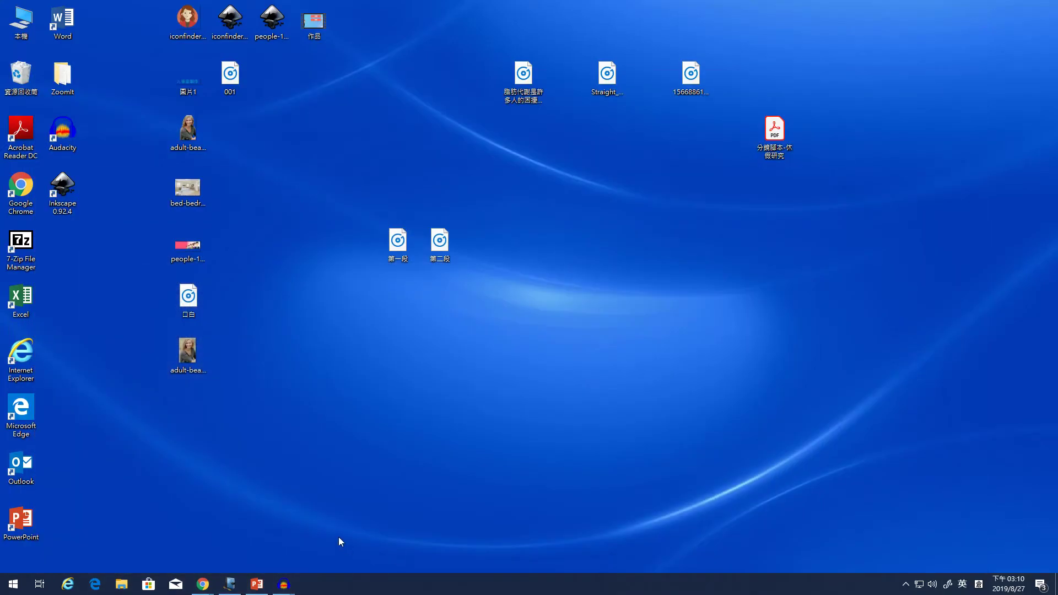
left_click(290, 584)
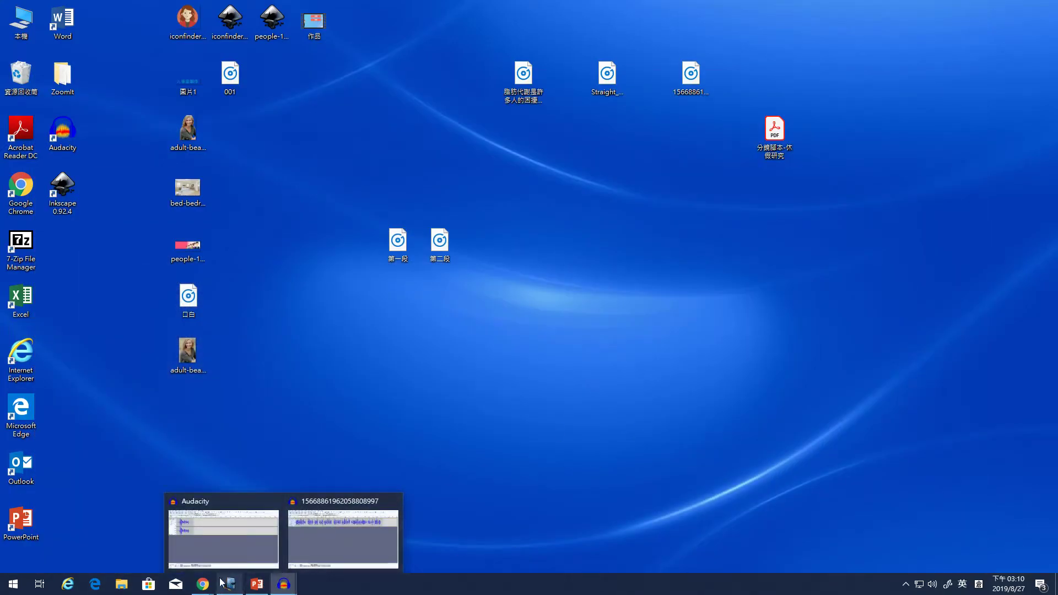
mouse_move(202, 584)
left_click(176, 543)
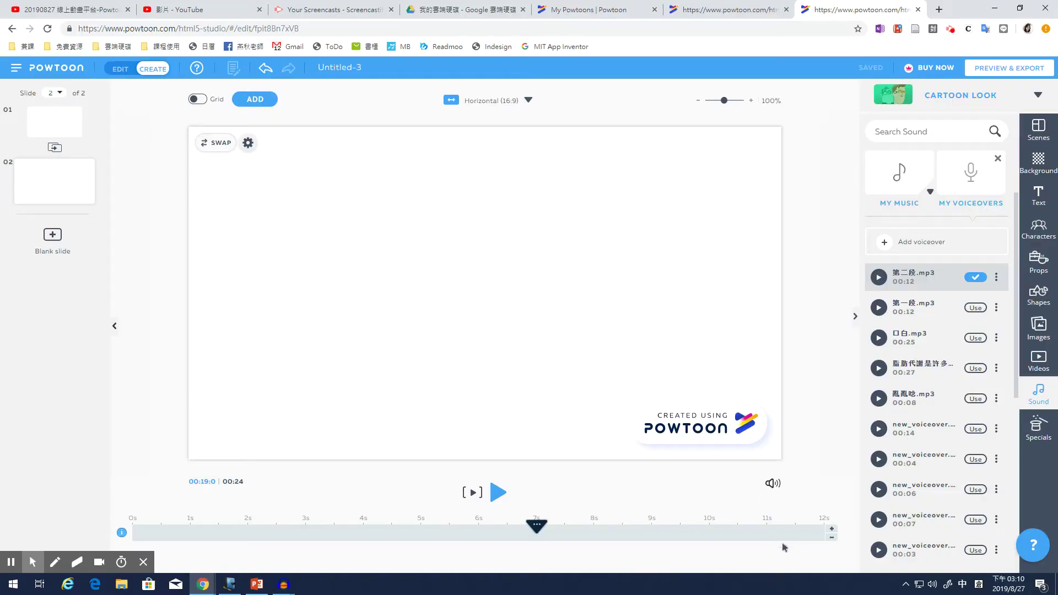
left_click(55, 123)
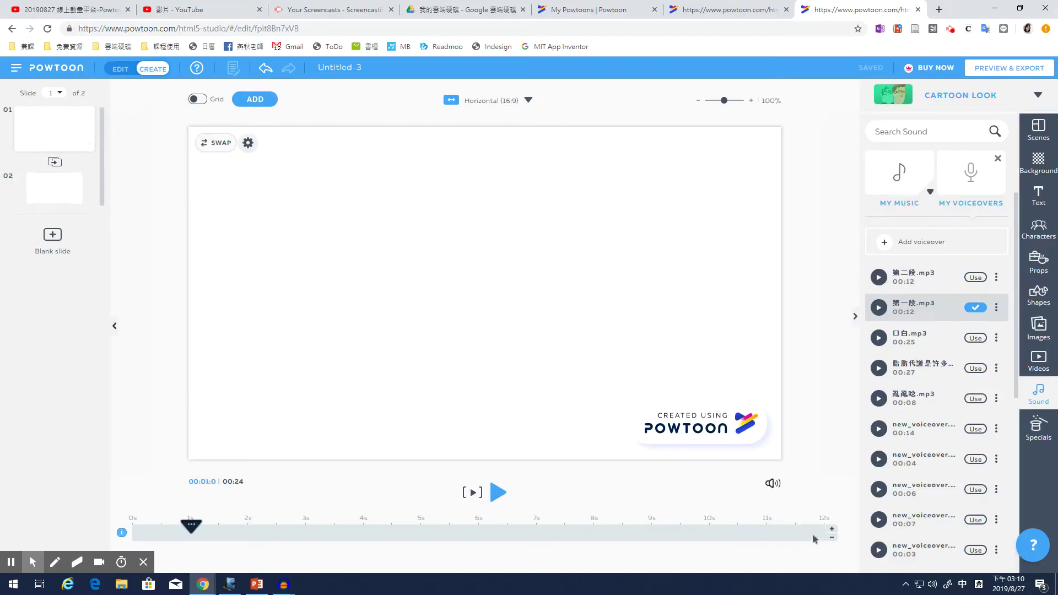
Add 2 seconds to slide 1's duration to make it 14 seconds, and play from its 10-second mark into slide 2
left_click(831, 532)
left_click(831, 530)
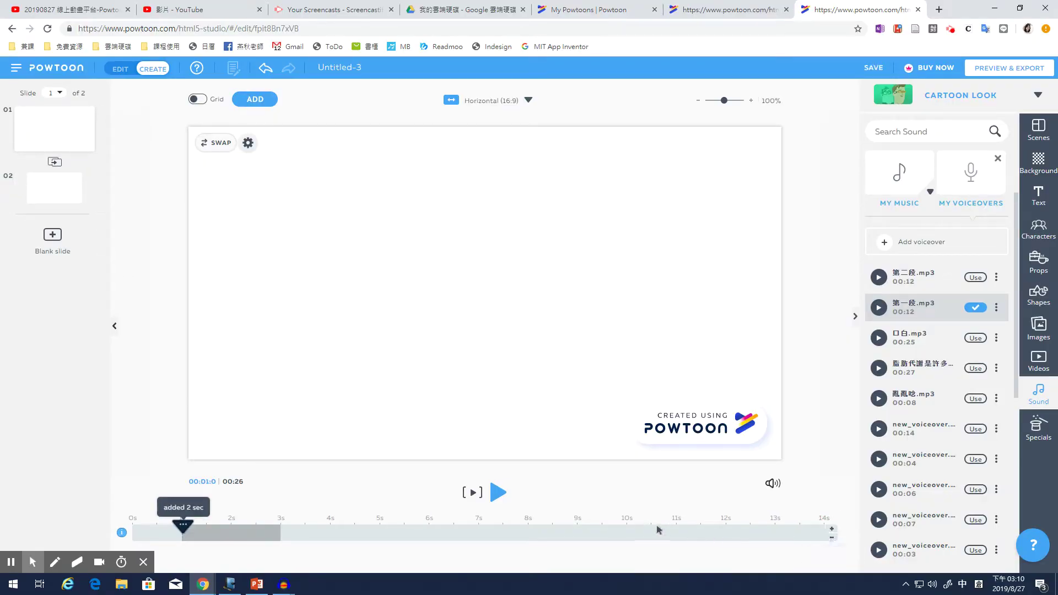
left_click(652, 526)
left_click_drag(652, 526, 627, 526)
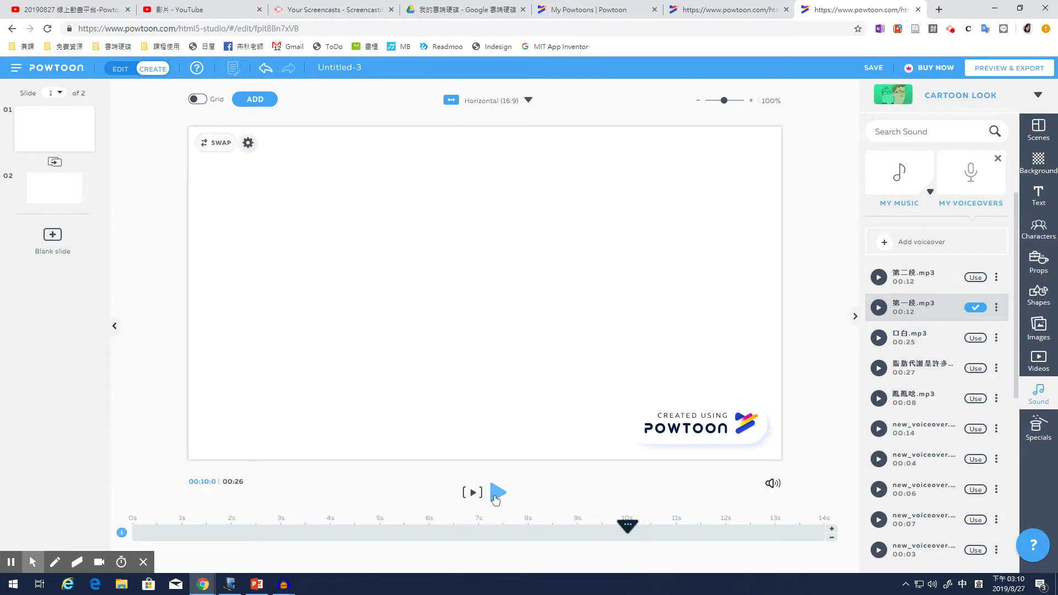
left_click(497, 492)
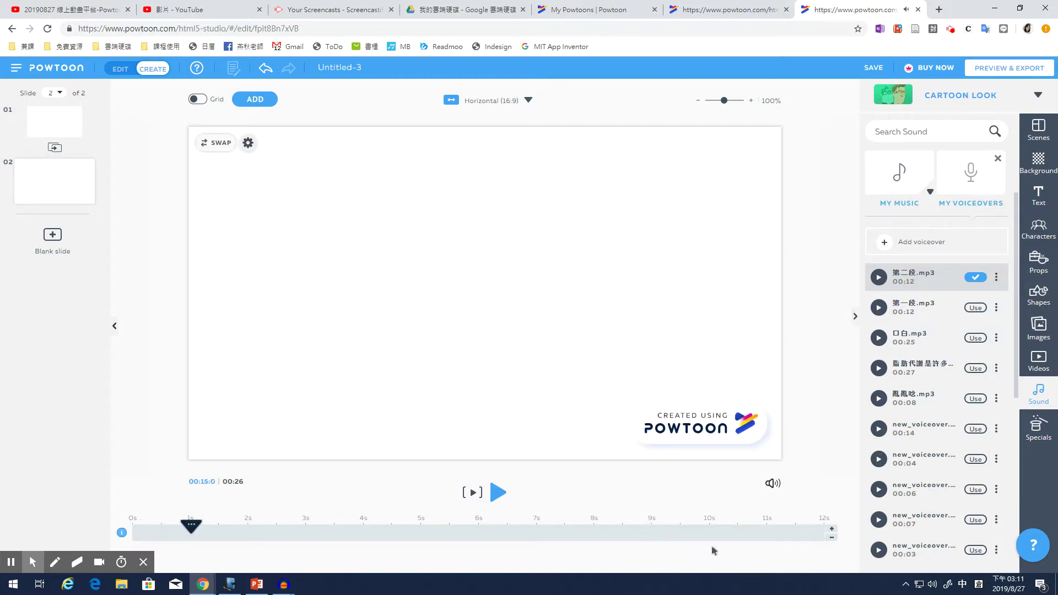
Remove 1 second from slide 1's duration, play from its 10-second mark into slide 2, and pause
left_click(54, 126)
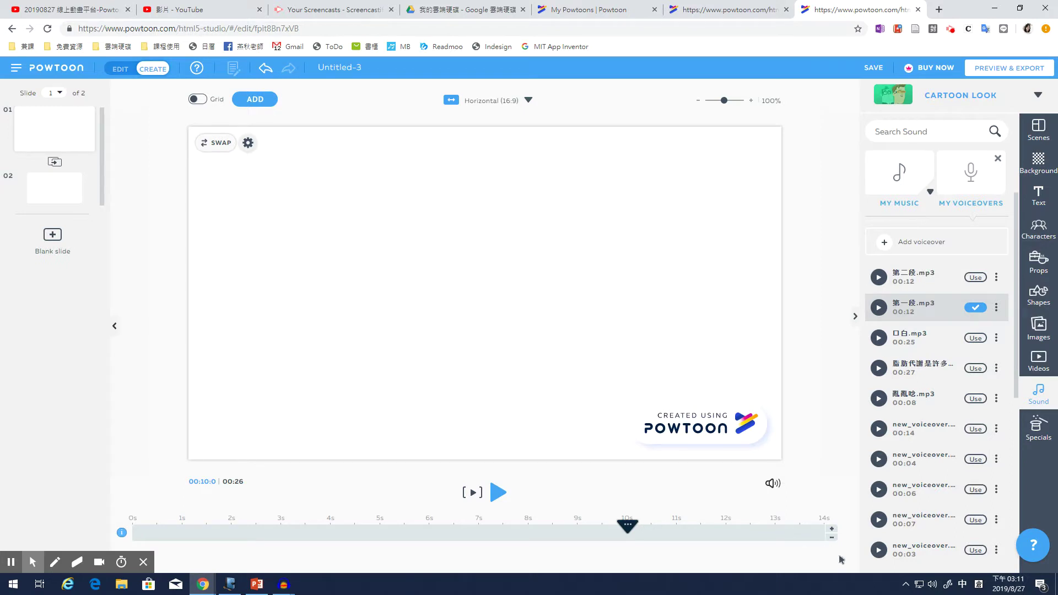
left_click(832, 538)
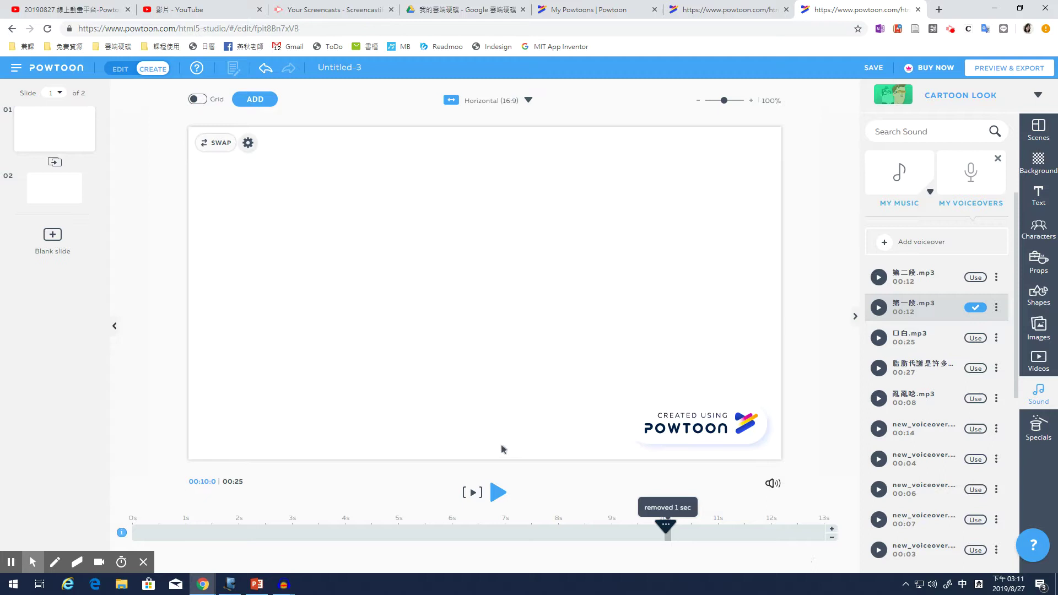
left_click(496, 493)
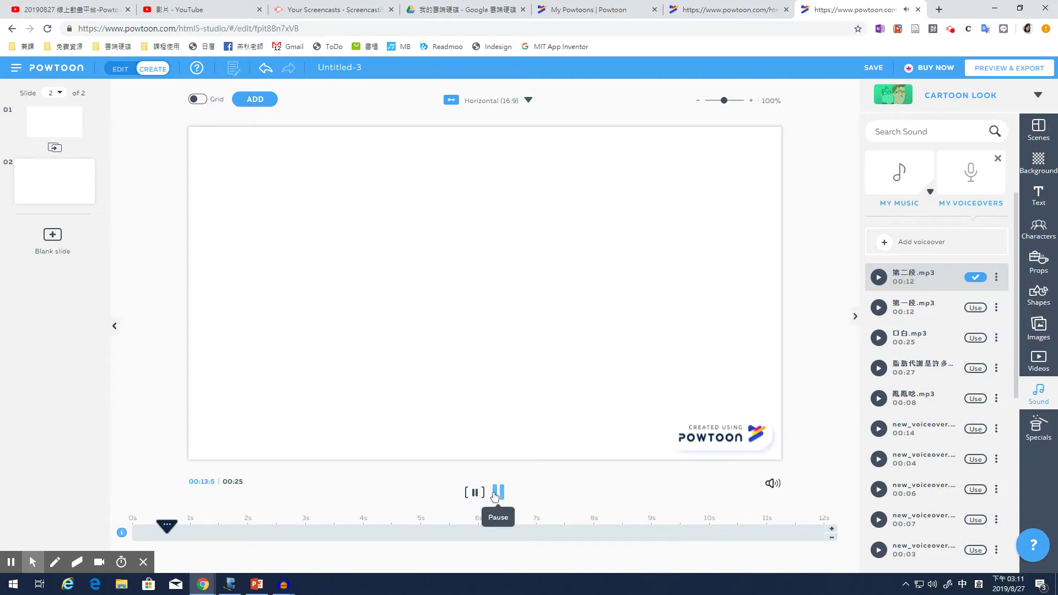
left_click(496, 492)
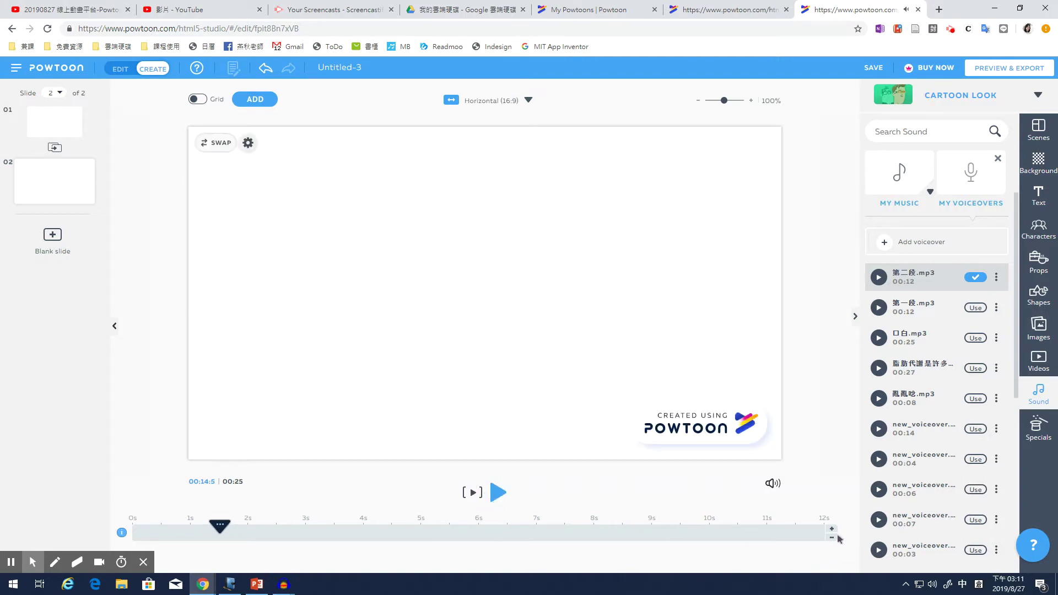
Select slide 1 again and add 1 second to set its duration back to 14 seconds
left_click(70, 130)
left_click(52, 135)
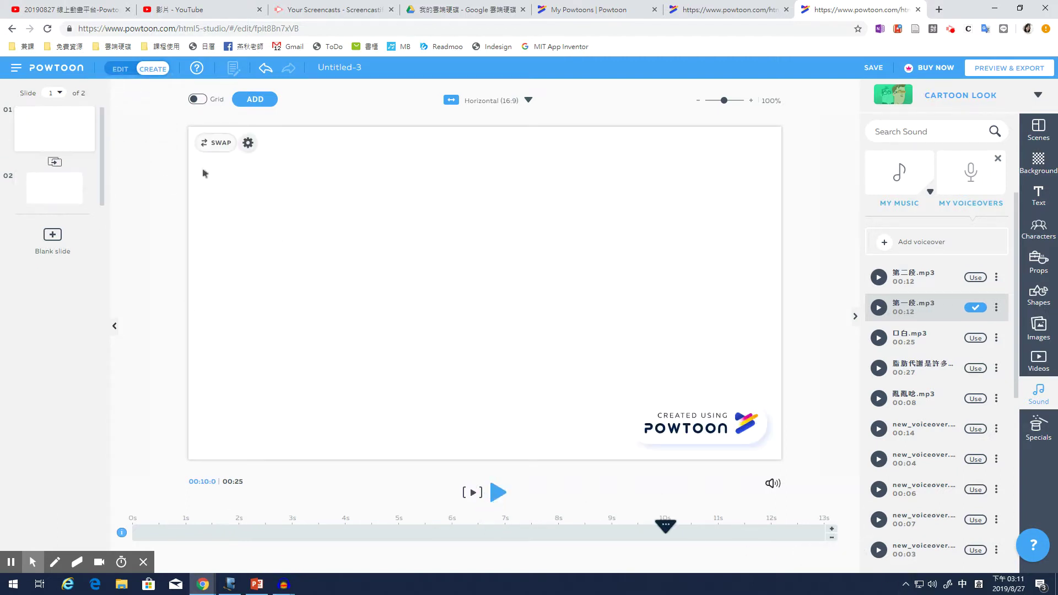
left_click(833, 533)
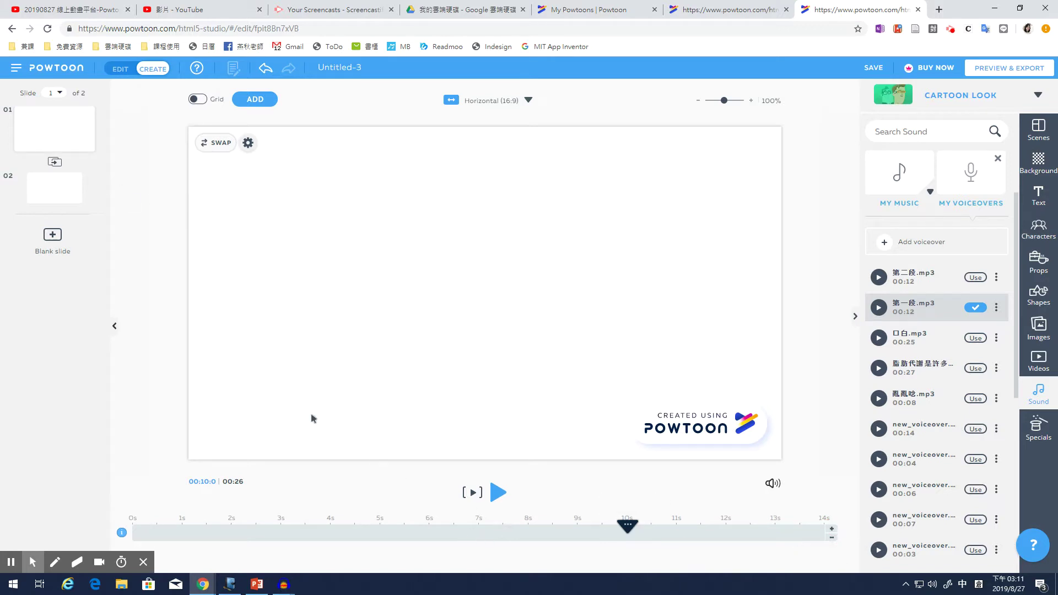
Apply the Fan Down transition between slides 1 and 2 and close the screen recorder's toolbar
left_click(55, 162)
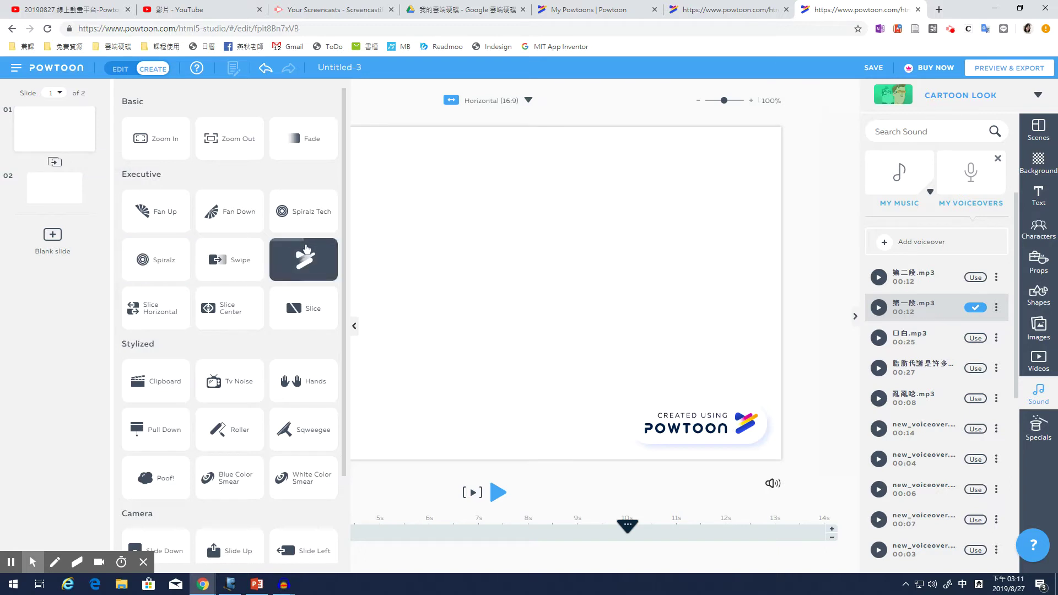
left_click(249, 219)
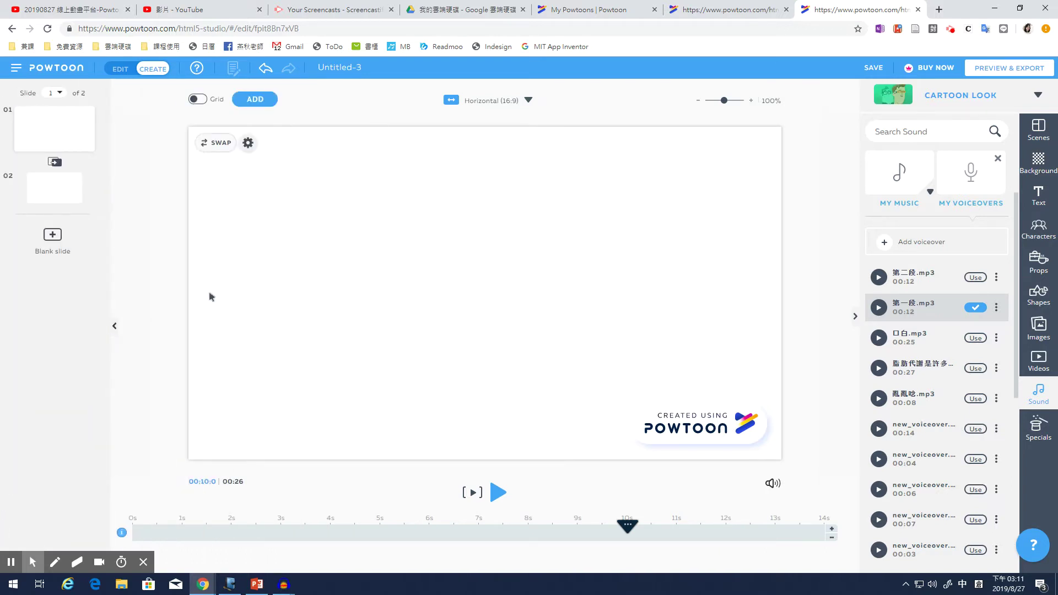
left_click(143, 561)
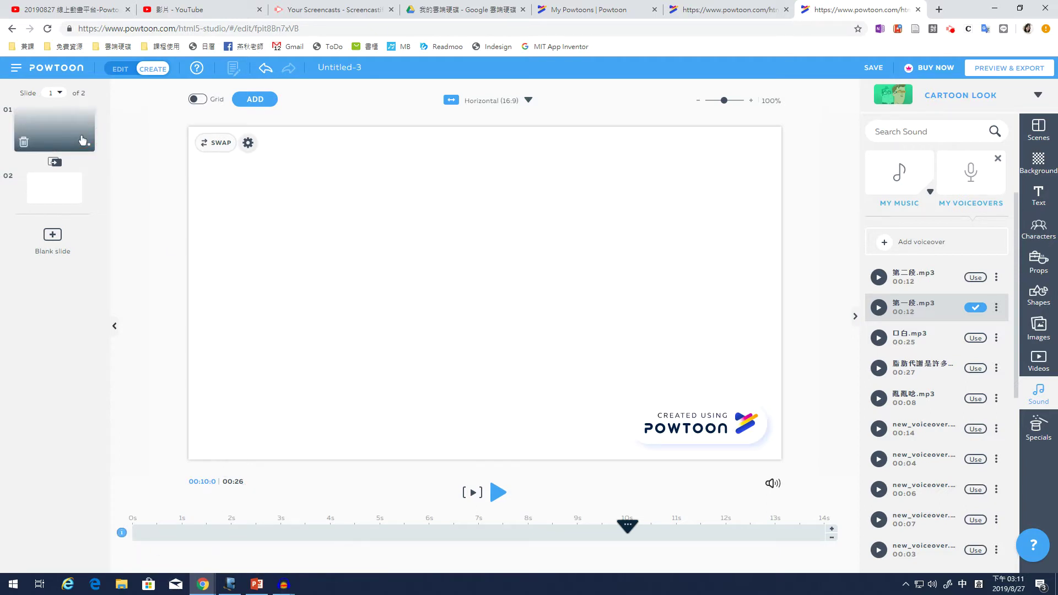
Look at slide 2, return to slide 1, and play from its 10-second mark through the end of slide 2
left_click(52, 190)
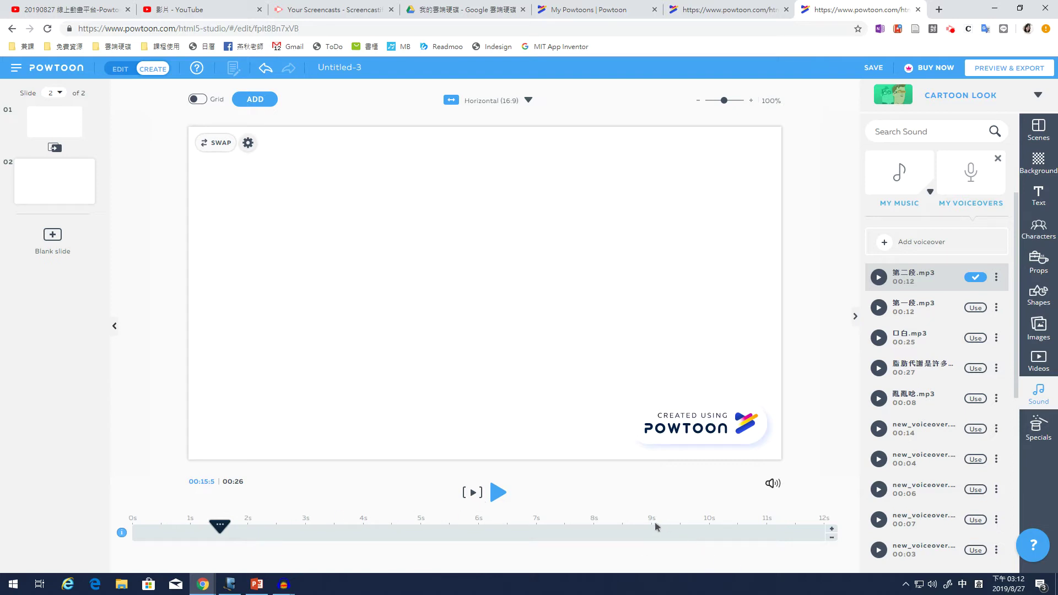
left_click(55, 122)
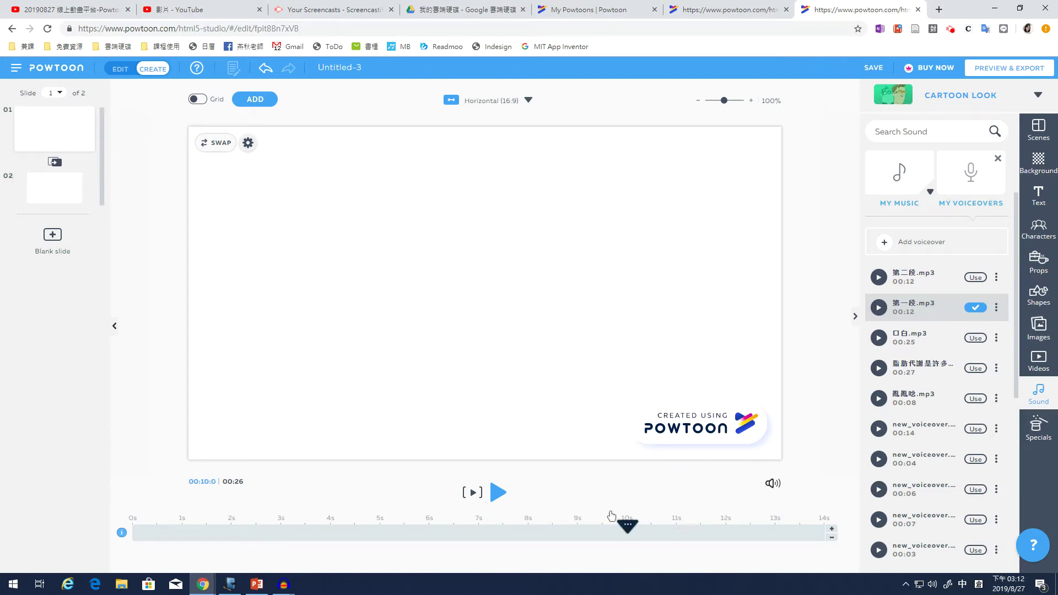
left_click(494, 493)
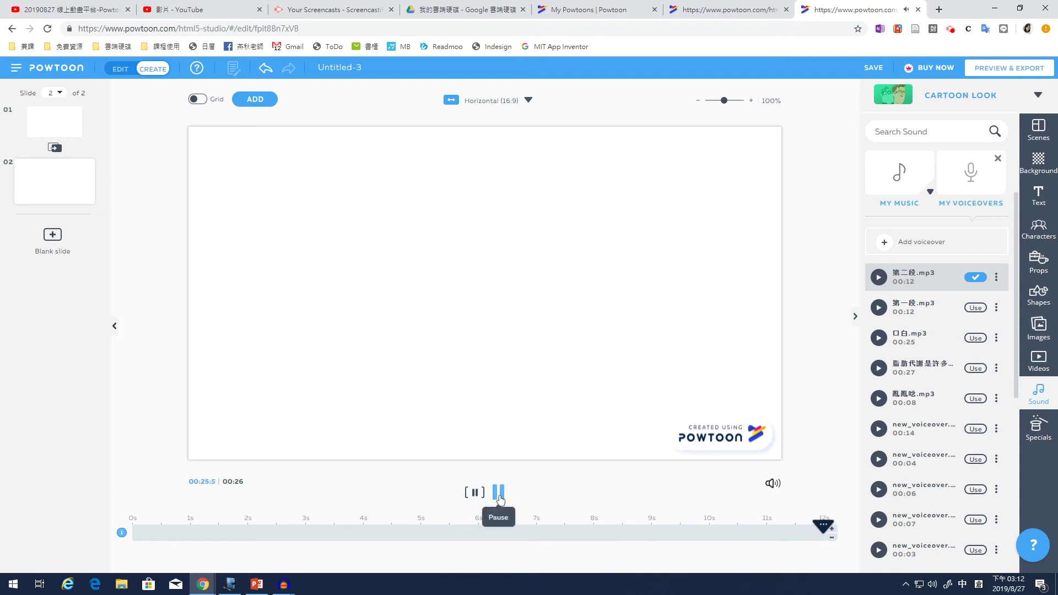
Insert a blank slide and delete slide 3
left_click(52, 237)
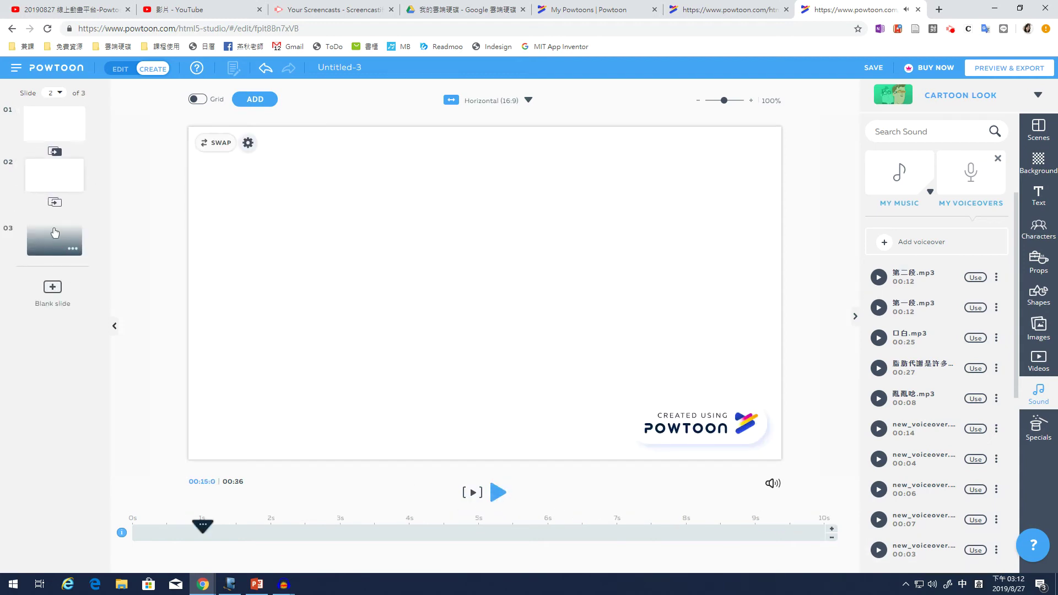
left_click(54, 232)
left_click(74, 252)
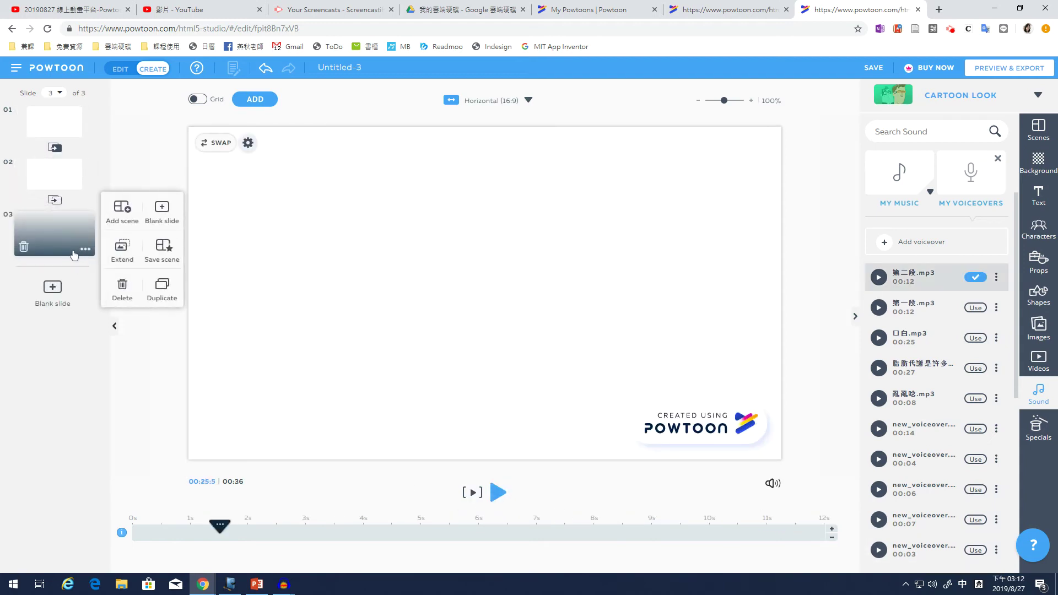
left_click(24, 247)
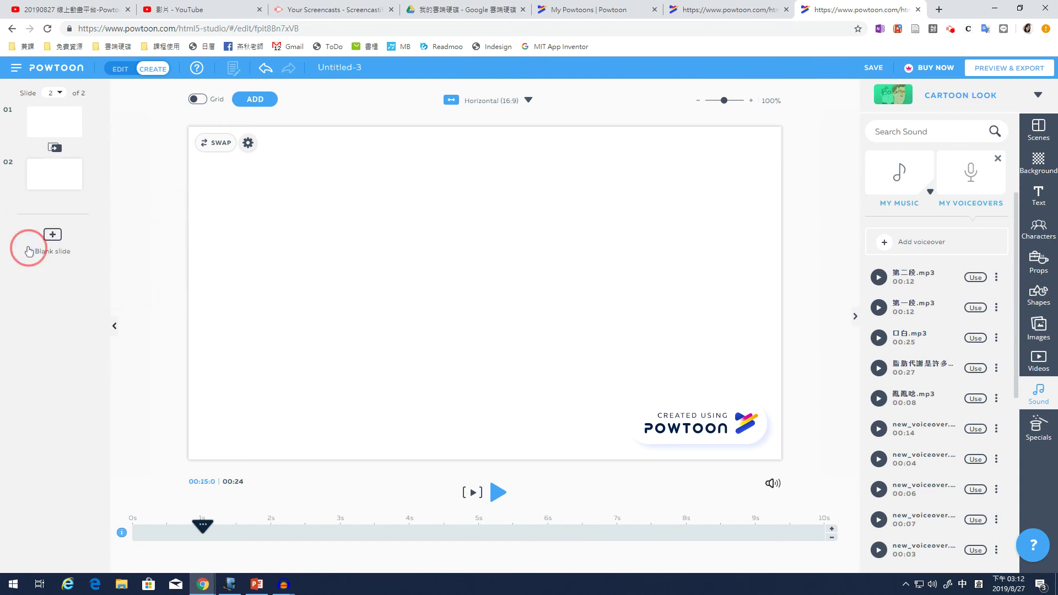
Add 2 seconds to slide 2's duration to make it 12 seconds, and save the Powtoon
left_click(832, 529)
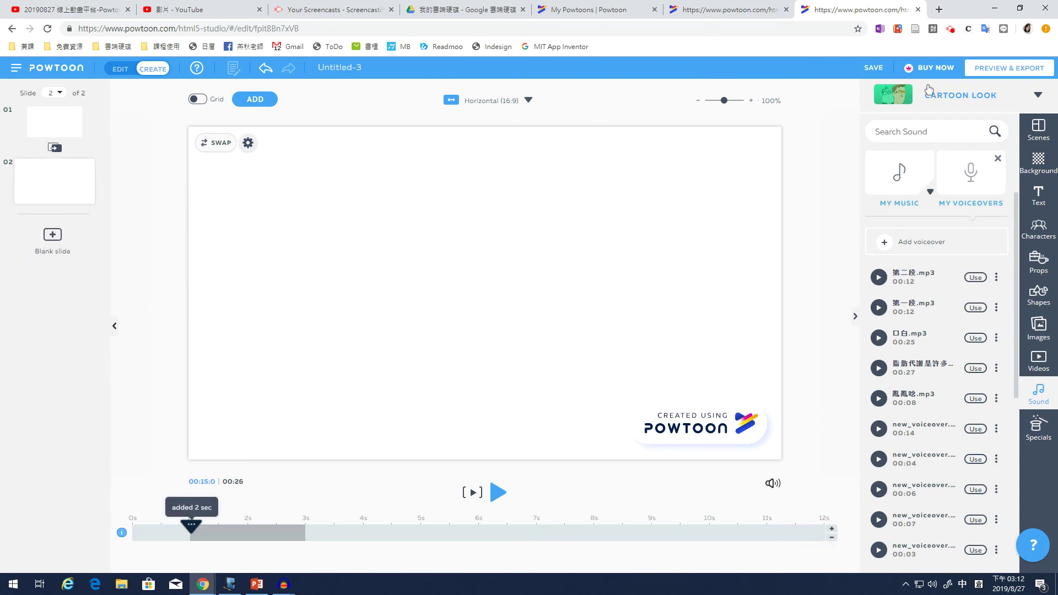
left_click(873, 68)
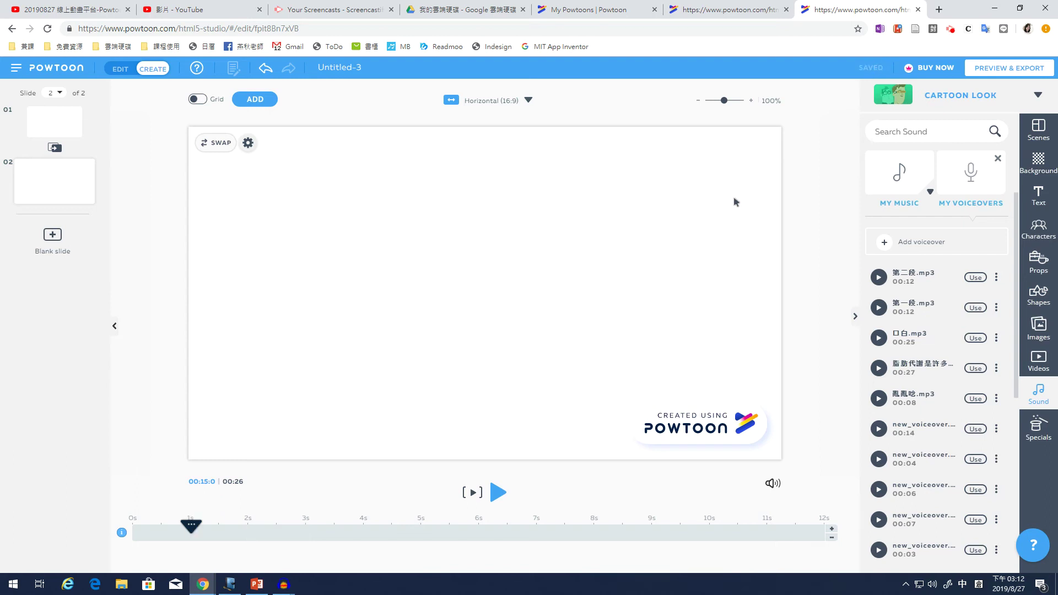